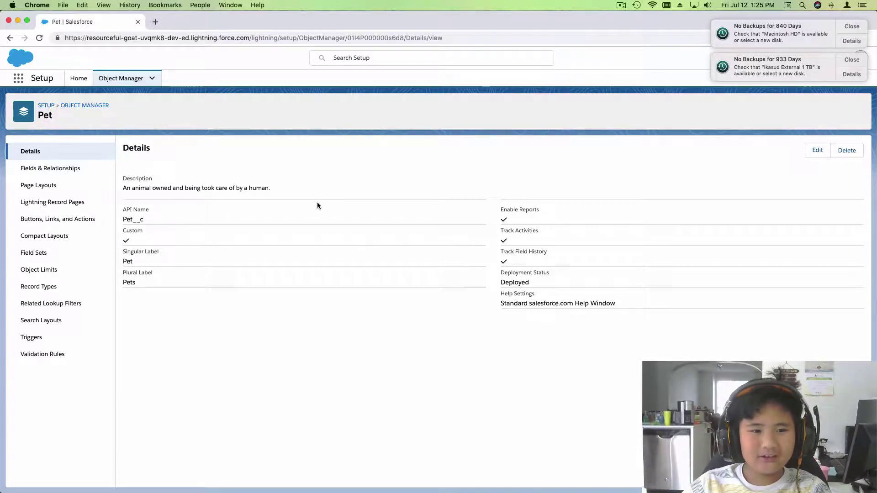
Review the Pet object's details and highlight its description sentence.
click(121, 79)
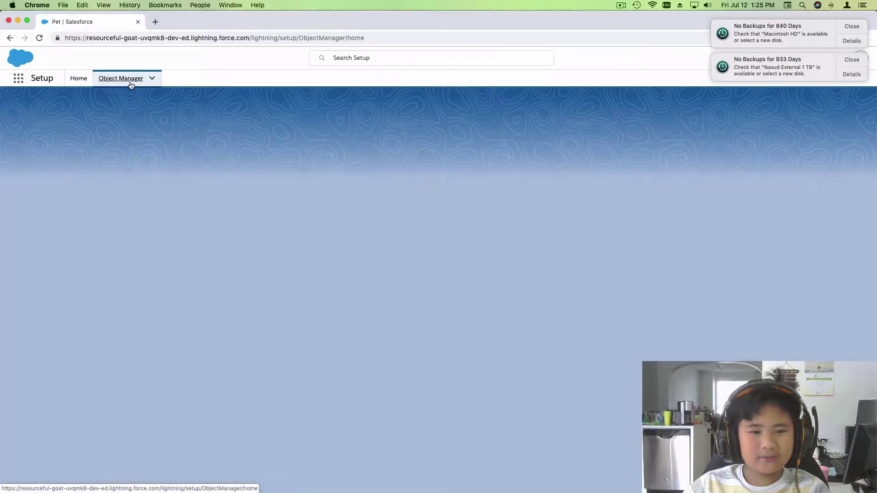
click(11, 38)
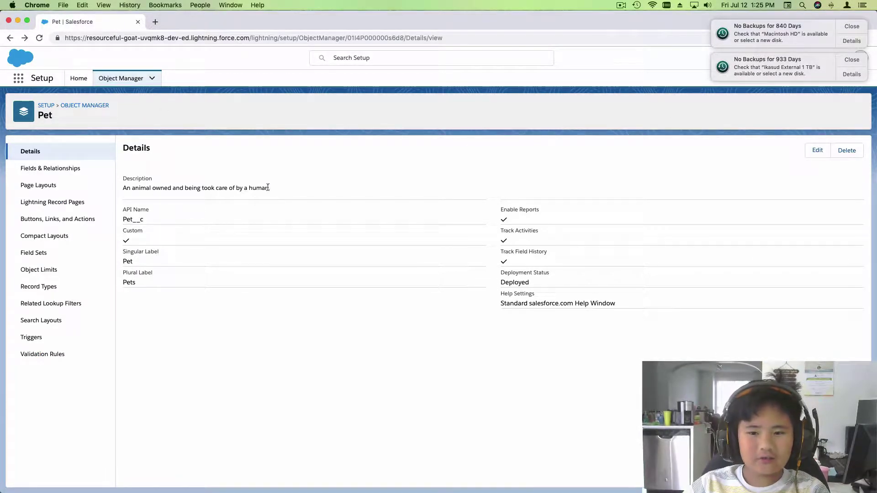
click(130, 186)
drag(126, 188, 283, 194)
Review Pet's Fields & Relationships, then return to the Object Manager list.
click(284, 194)
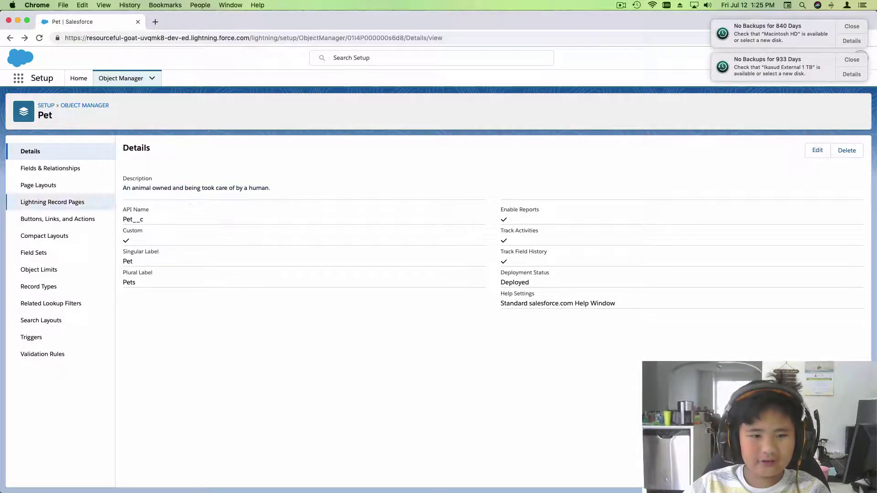
click(67, 170)
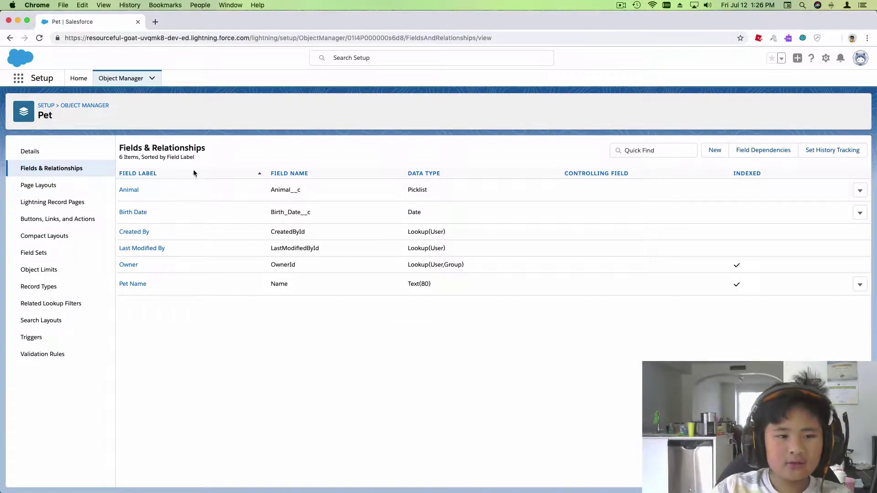
click(142, 80)
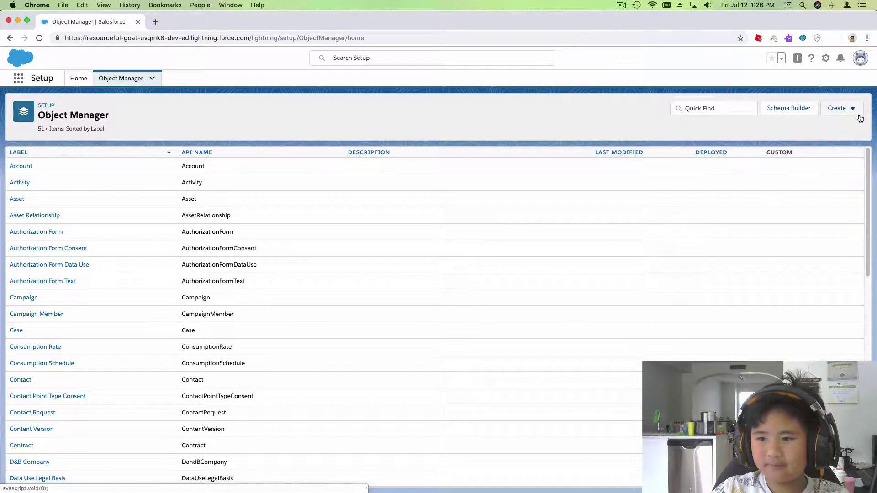
Start a new custom object: label Owner, plural Owners, description 'The person who owns a pet.'.
click(851, 110)
click(815, 133)
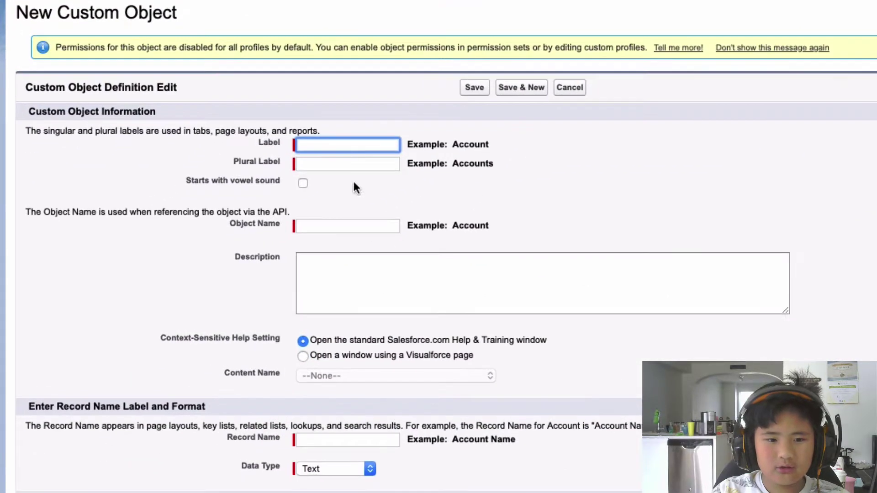
text(Owner)
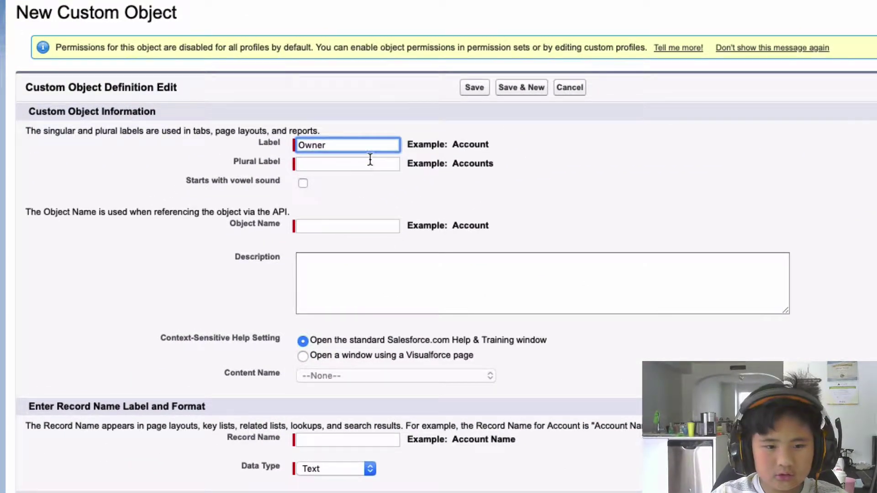
click(370, 164)
text(Owners)
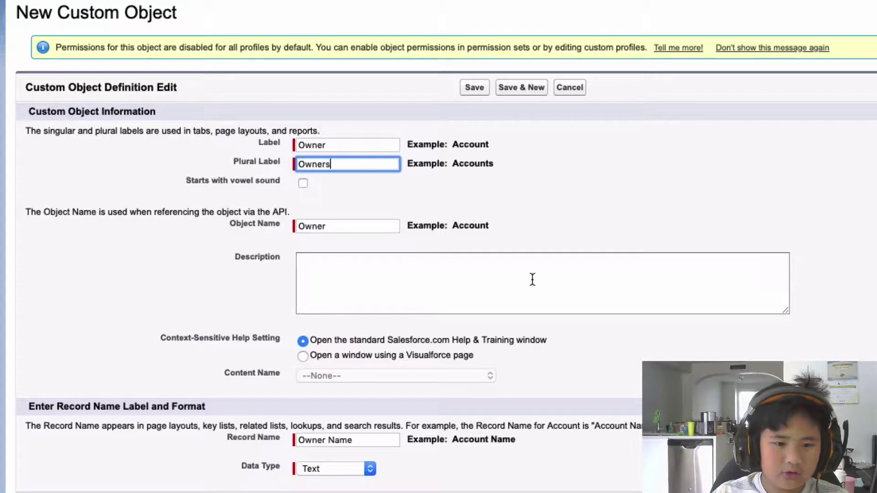
click(548, 274)
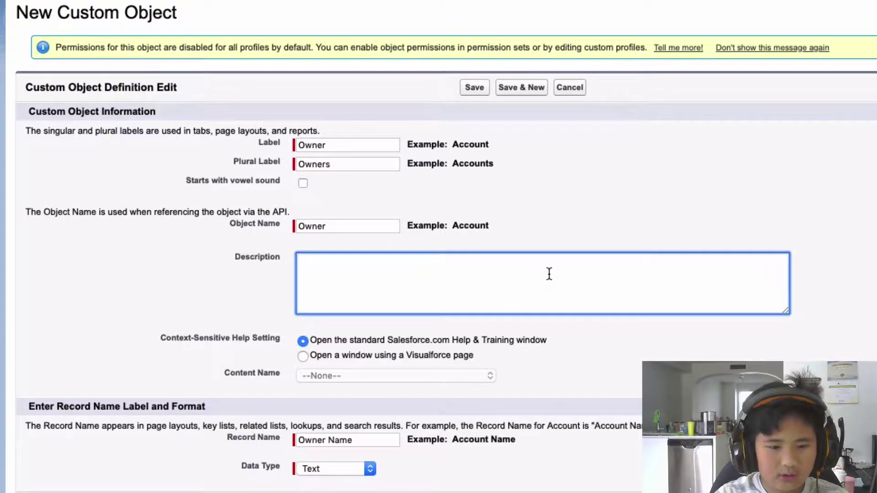
text(The person who owns an)
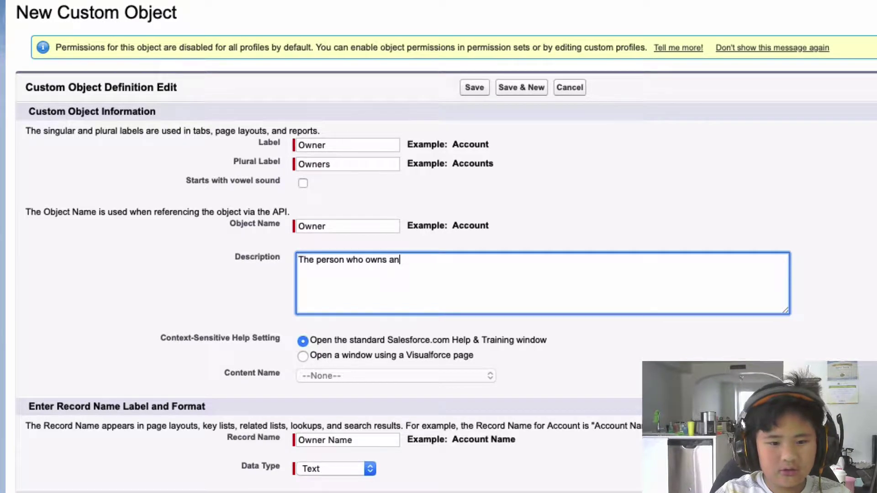
key(BackSpace)
text(pet)
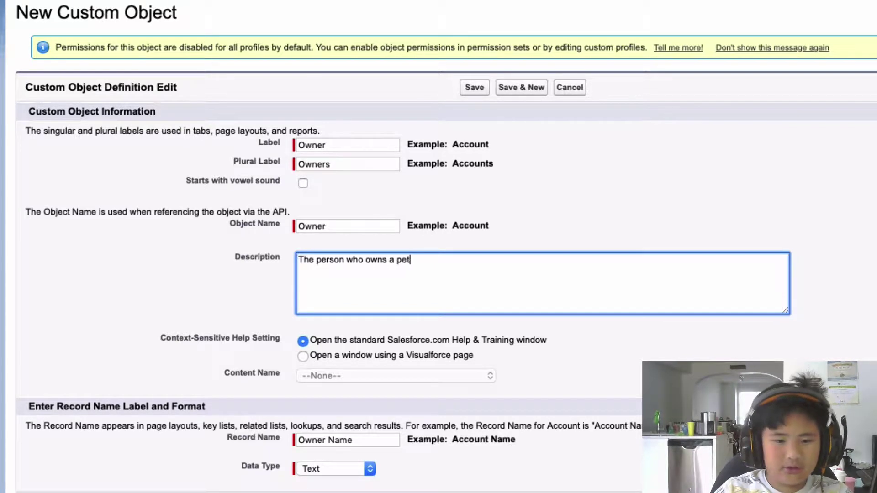
text(.)
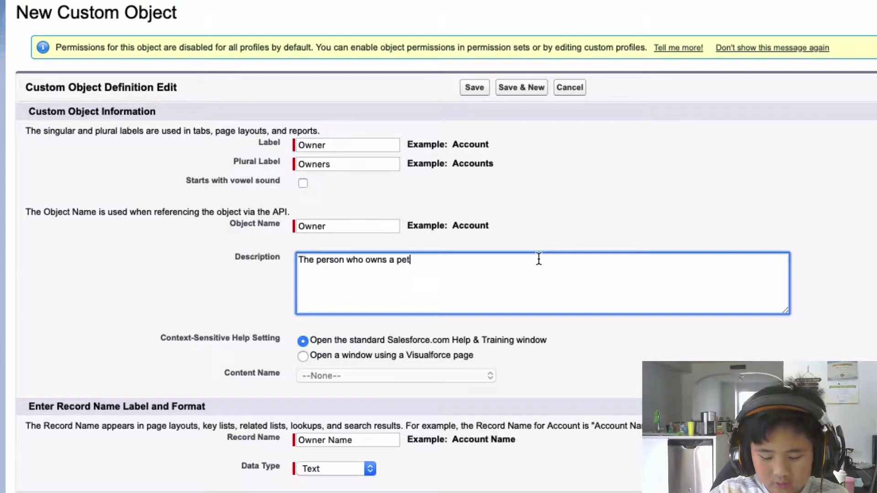
click(727, 358)
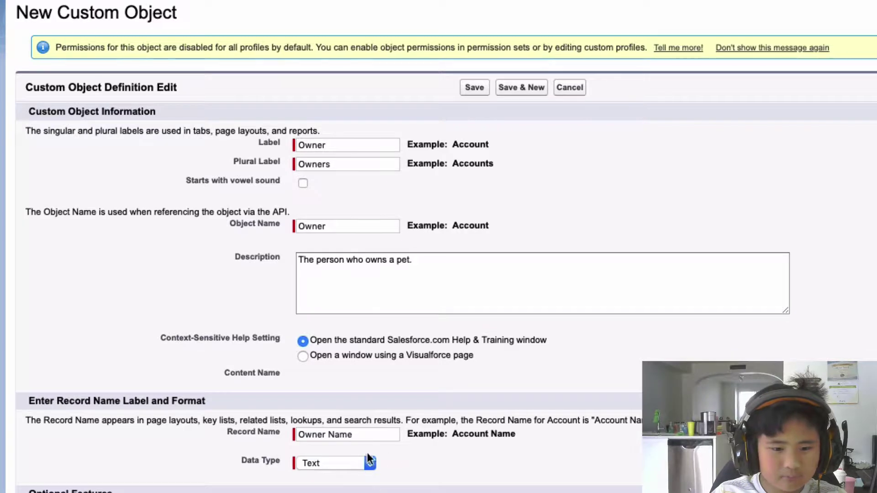
Enable Allow Search and the optional features for the Owner object, checking the whole form.
scroll(525, 462, down, 3)
scroll(372, 412, down, 10)
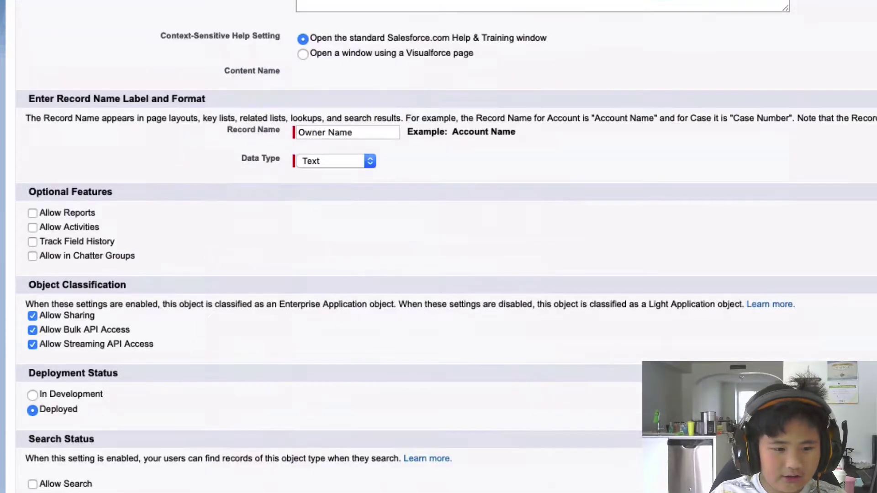
click(41, 486)
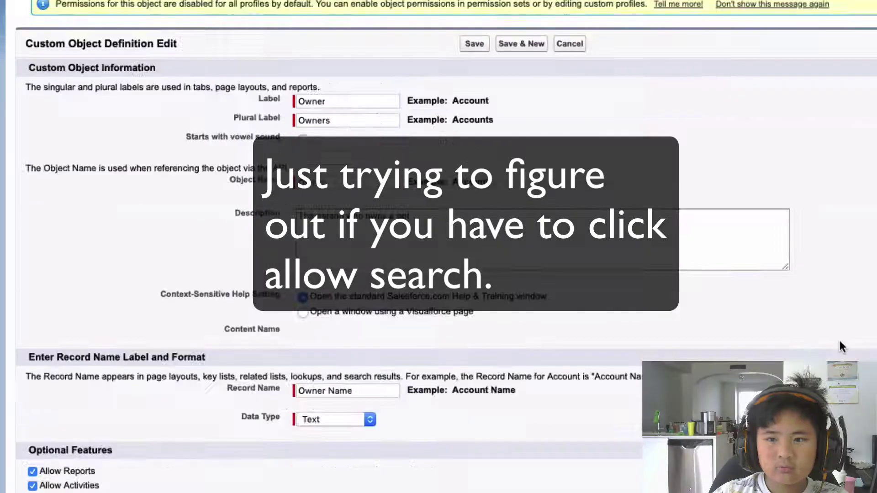
scroll(840, 341, down, 6)
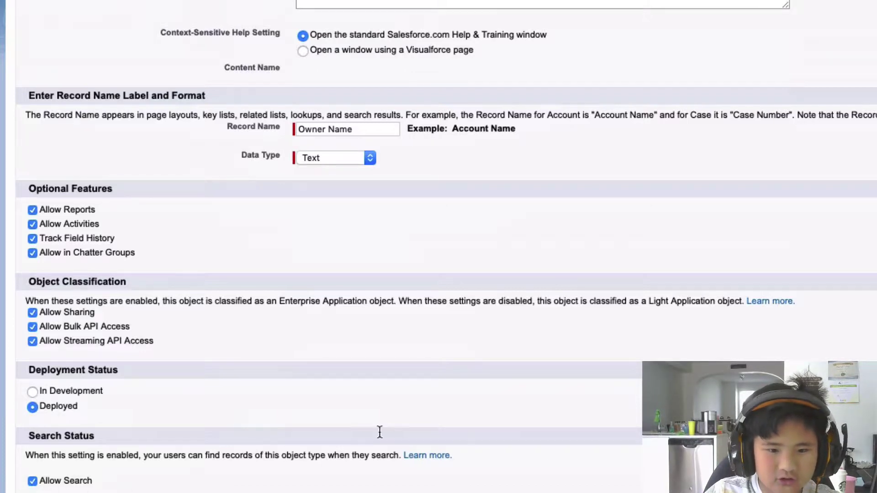
scroll(432, 397, up, 6)
scroll(760, 147, down, 5)
scroll(766, 186, up, 5)
scroll(665, 344, down, 7)
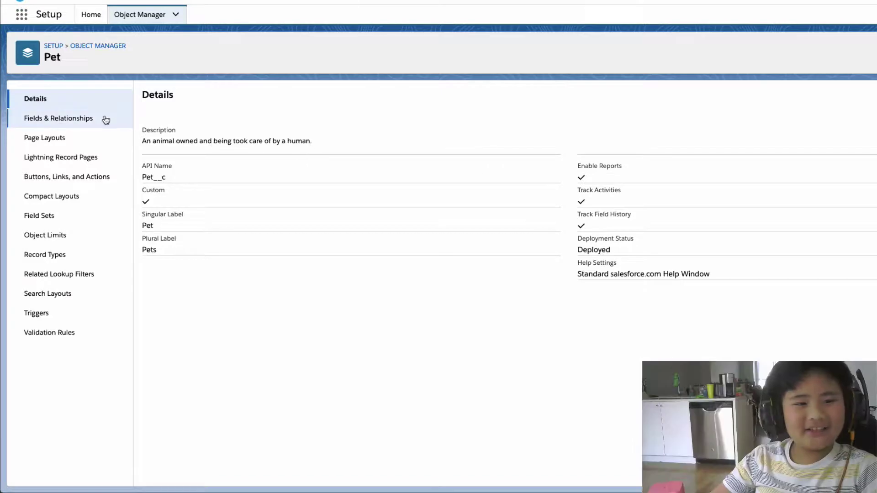
Start a new custom field from Pet's Fields & Relationships page.
click(81, 120)
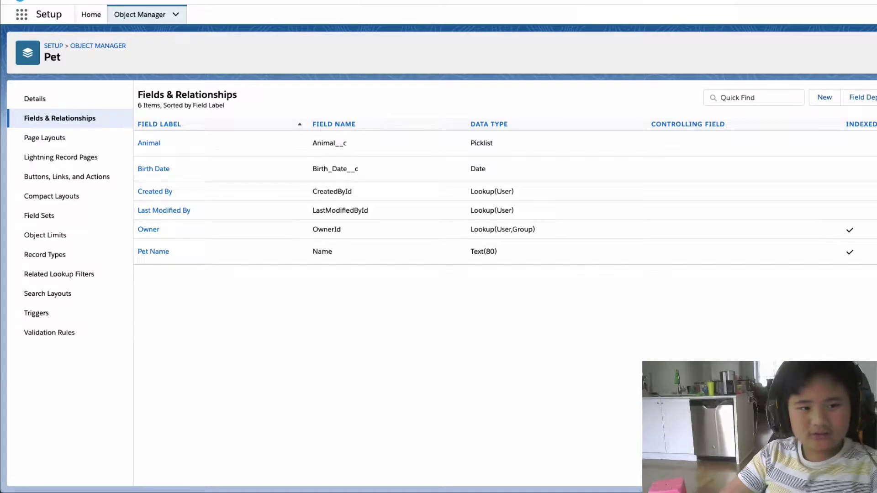
click(832, 104)
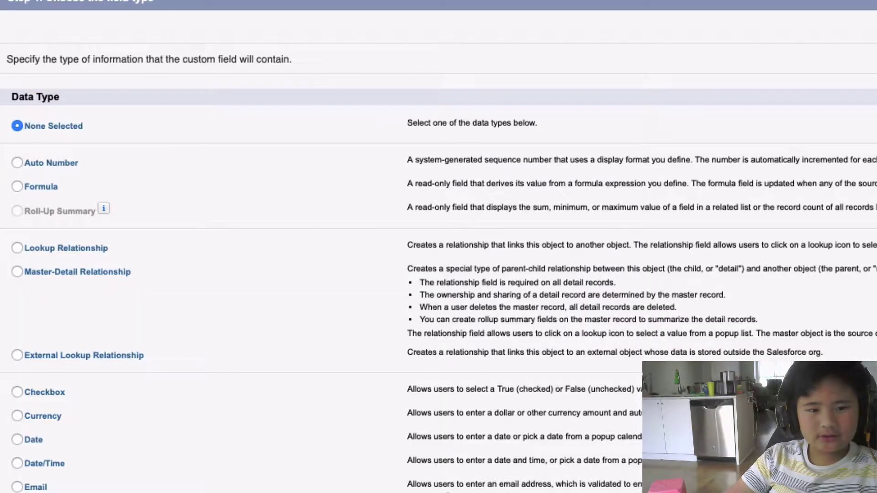
Make the new Pet field a Lookup Relationship related to the Owner object.
click(18, 249)
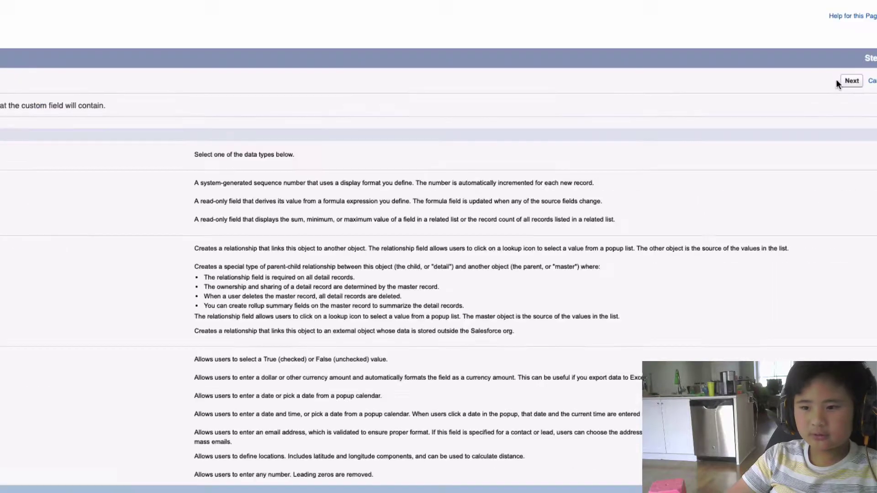
click(862, 81)
click(134, 131)
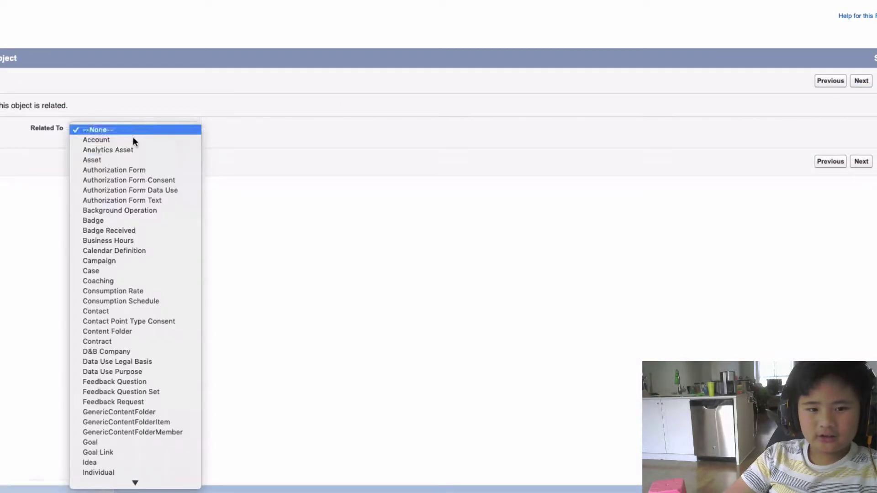
scroll(182, 231, down, 10)
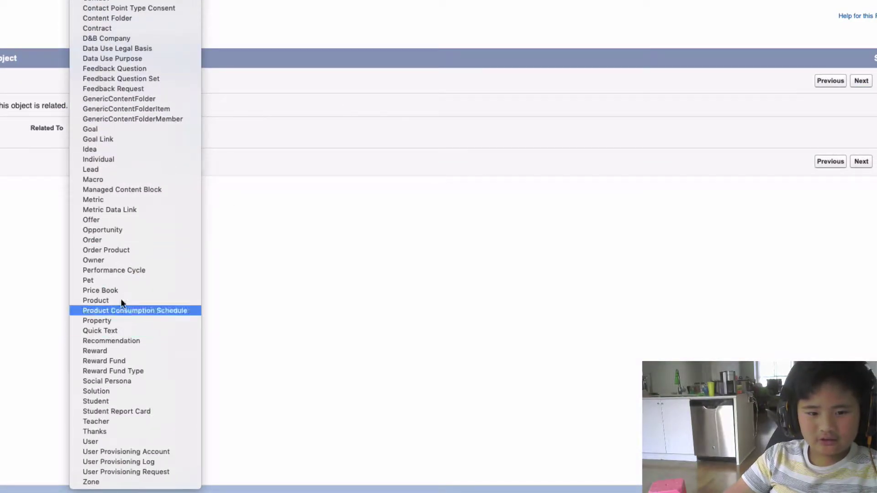
click(113, 262)
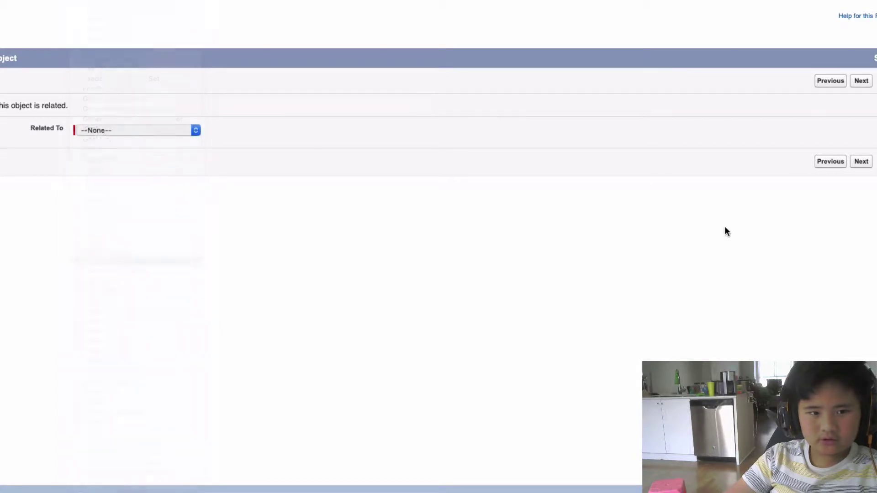
click(861, 161)
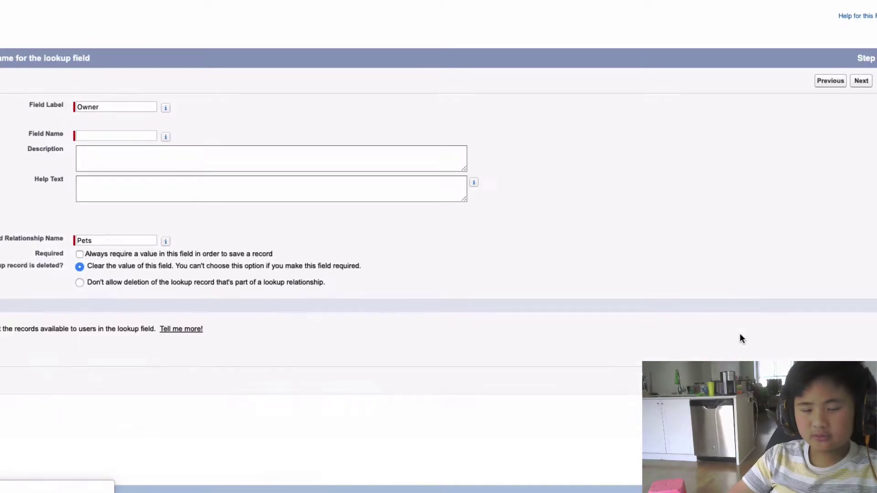
Set the field's Description and Help Text both to 'The person that owns this pet.'.
scroll(194, 133, left, 3)
click(255, 163)
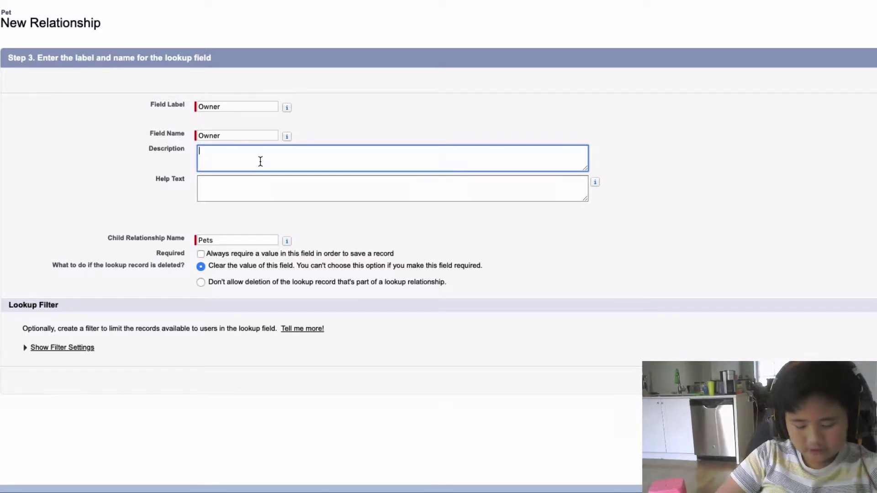
text(The )
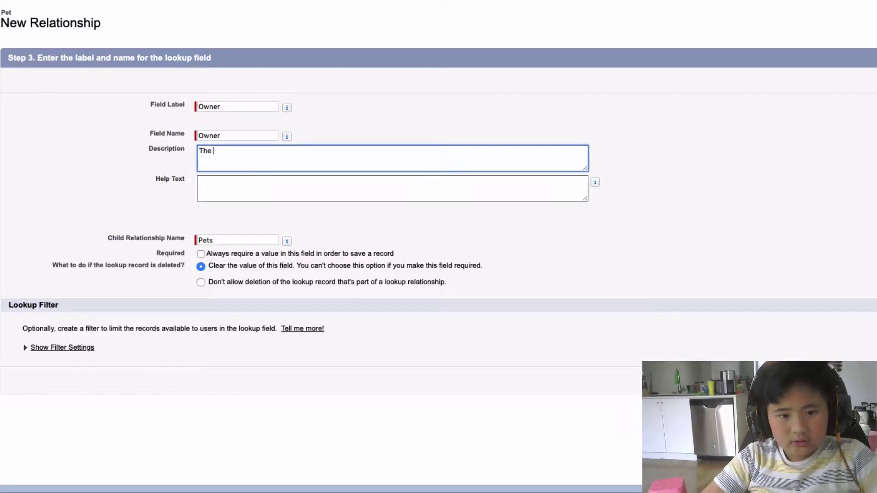
text(person that owns this pet.)
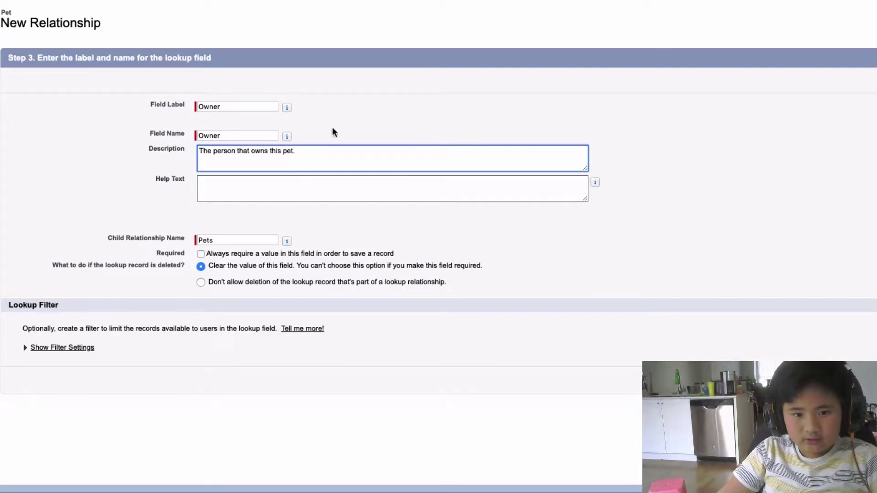
key(ctrl+a)
key(ctrl+c)
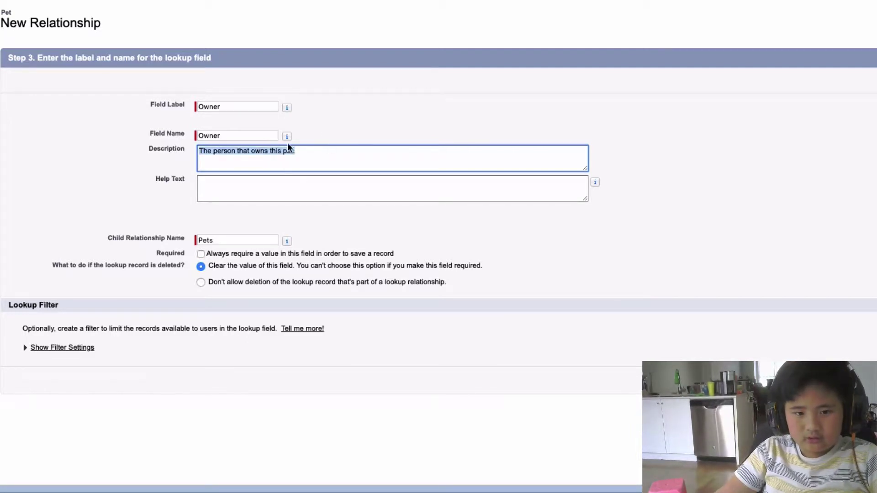
click(276, 192)
key(ctrl+v)
click(681, 287)
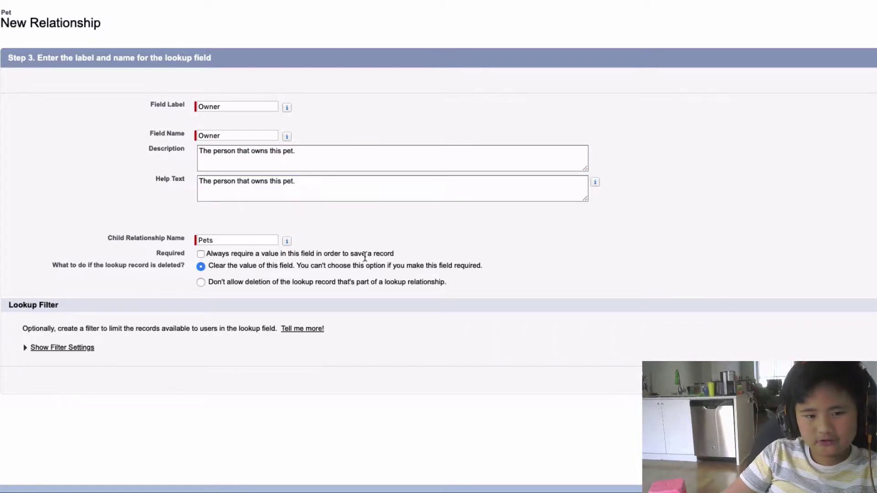
click(825, 141)
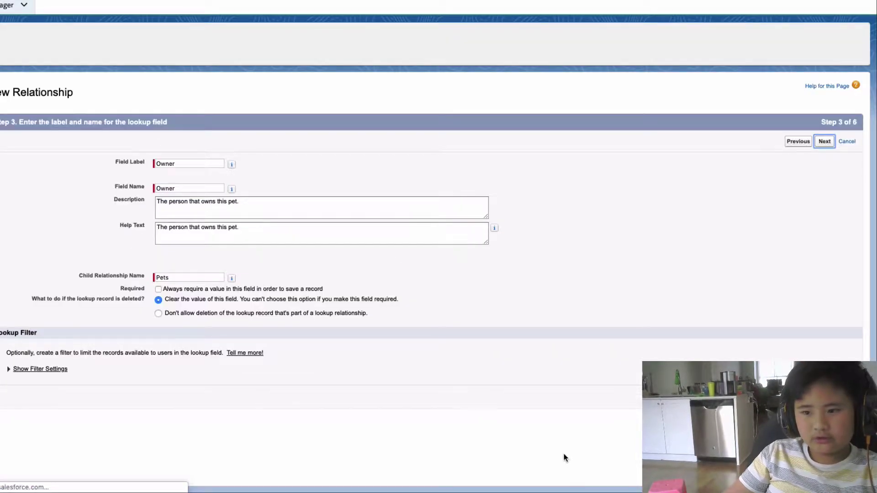
Make the Owner lookup visible to all profiles, keep it on Pet Layout, and save with a Pets related list.
click(555, 232)
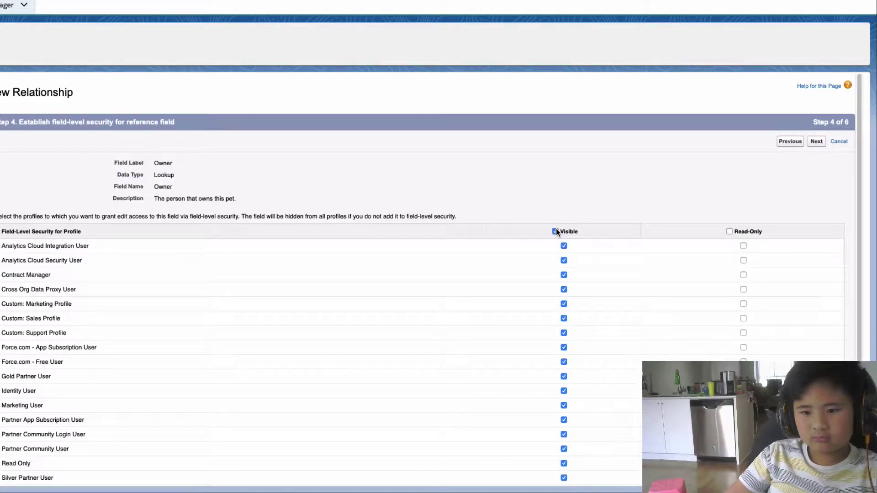
click(816, 141)
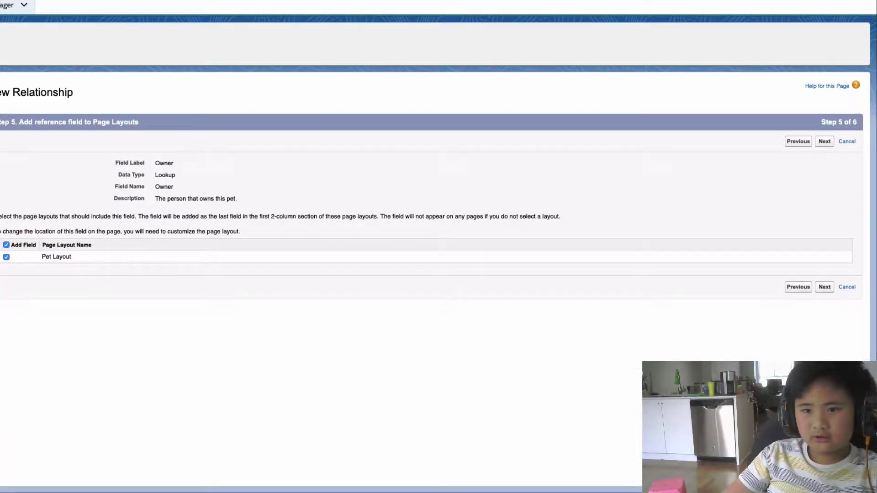
click(825, 142)
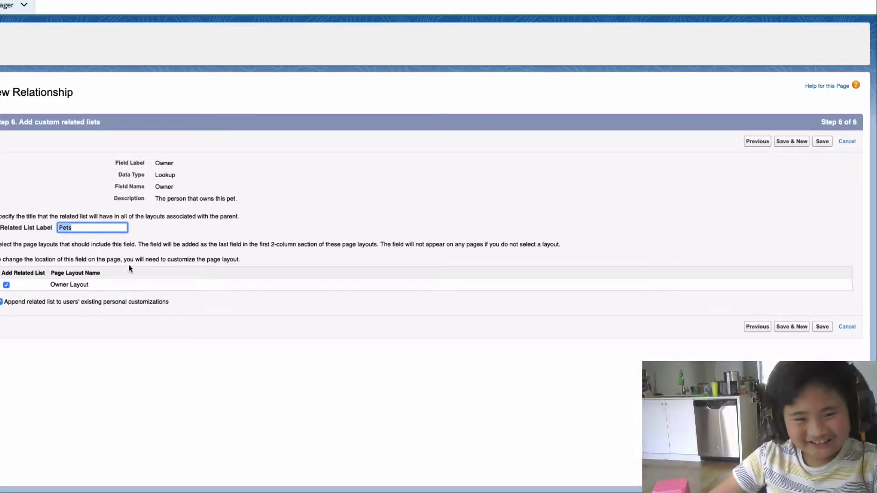
click(113, 235)
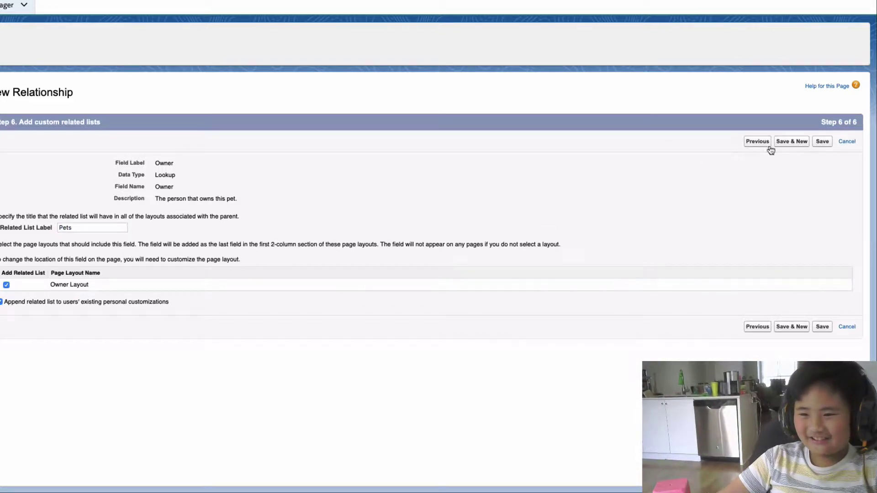
click(822, 142)
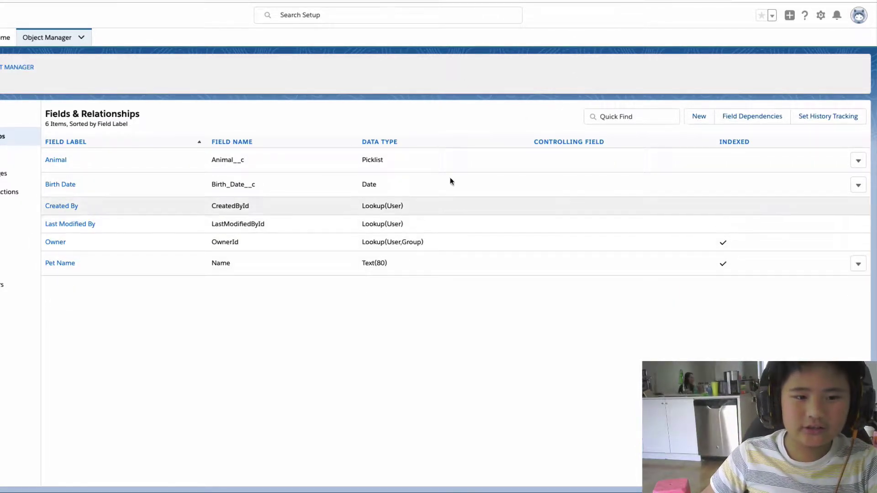
Begin another new custom field on the Pet object.
click(700, 117)
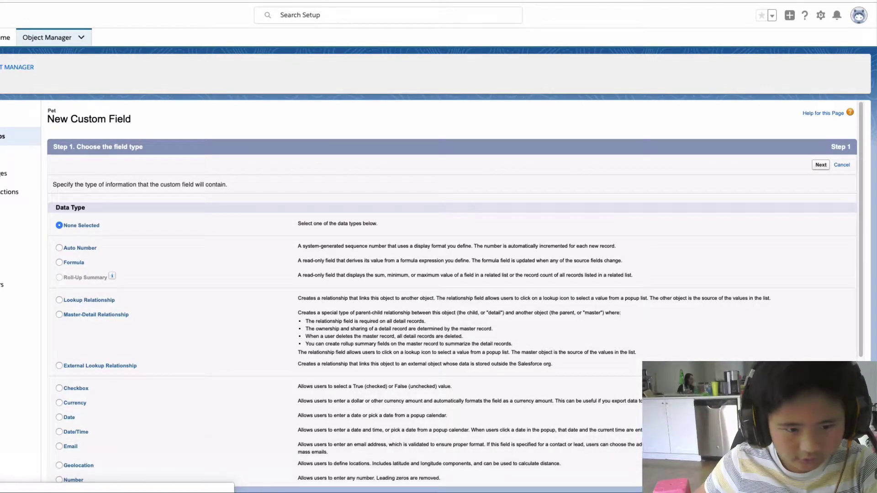
Set the new Pet field again as a Lookup Relationship to the Owner object.
click(59, 300)
click(821, 165)
click(225, 203)
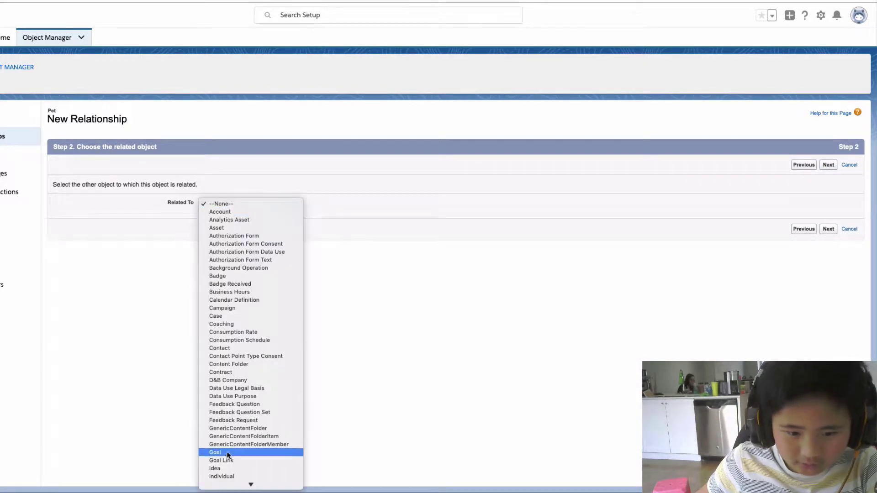
scroll(230, 439, down, 3)
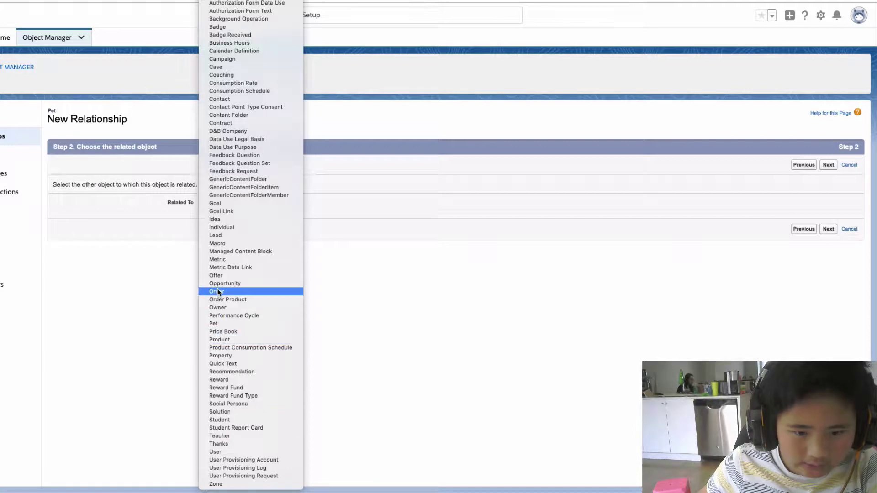
click(216, 310)
click(828, 230)
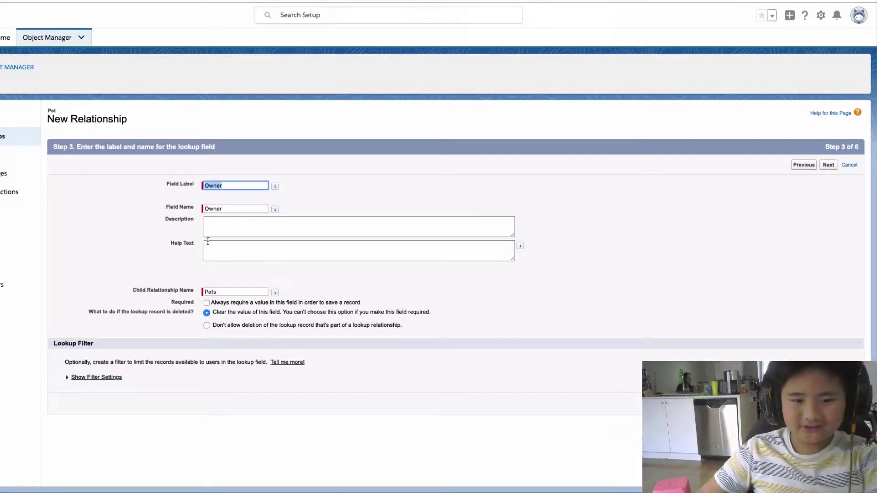
Mark the Owner lookup Required and give it Description and Help Text 'The person that owns this pet.'.
click(206, 303)
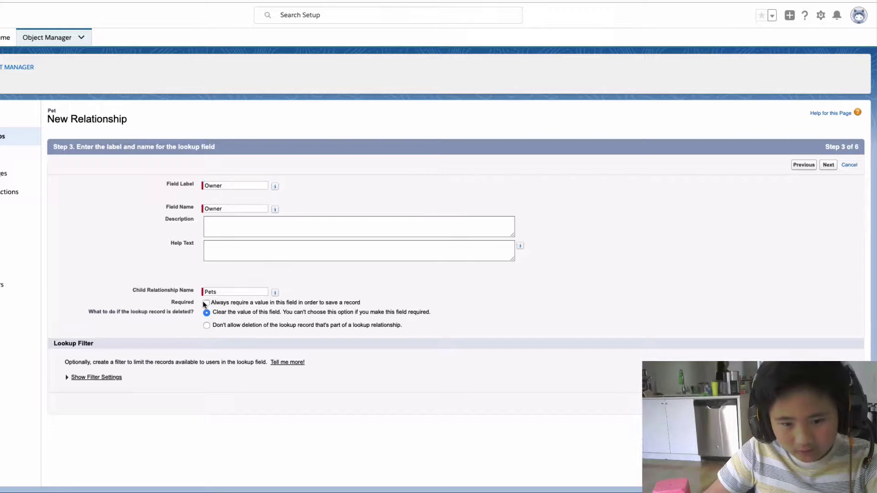
click(268, 227)
text(The person )
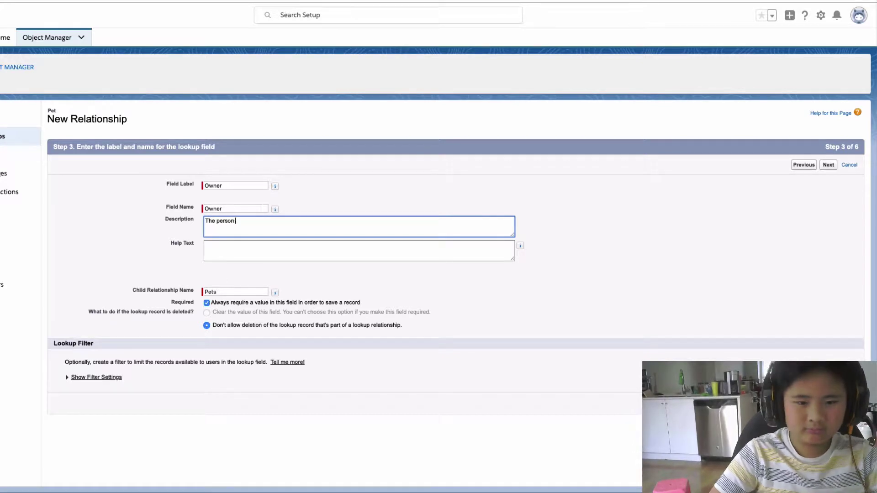
text(that owns this pet.)
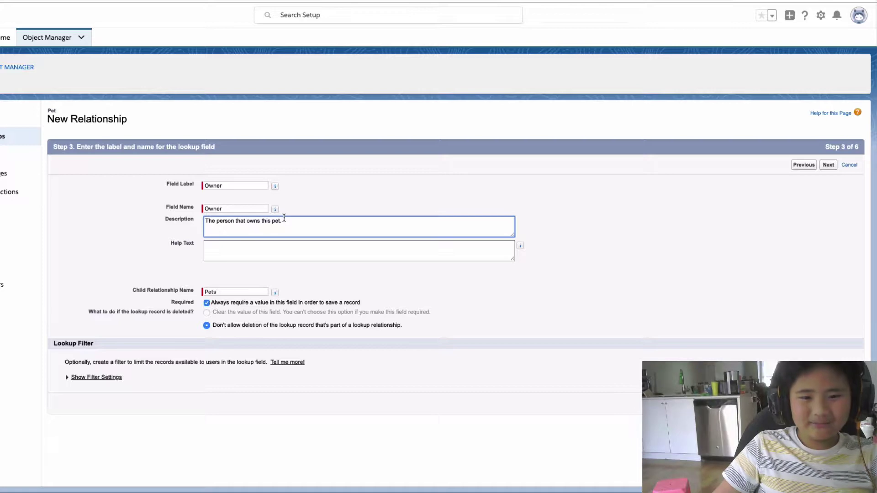
drag(284, 221, 132, 208)
key(ctrl+c)
click(398, 250)
key(ctrl+v)
click(475, 294)
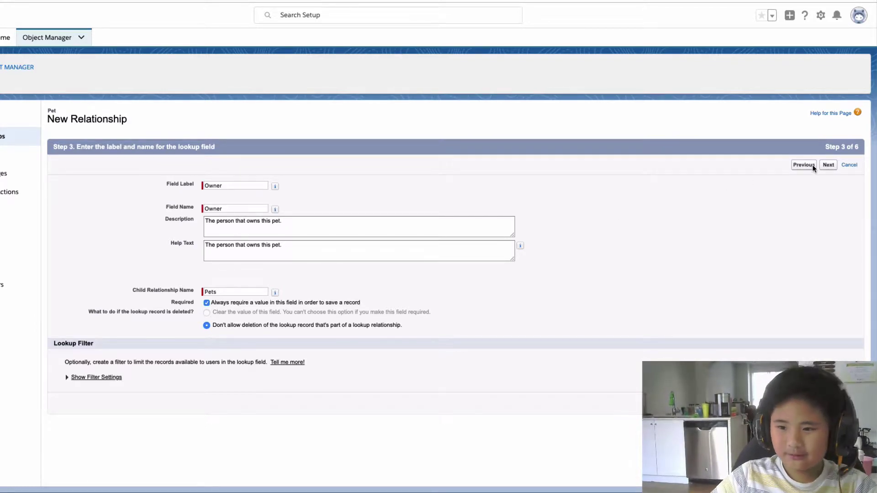
Finish the remaining wizard steps and save the Owner lookup field on Pet.
click(829, 164)
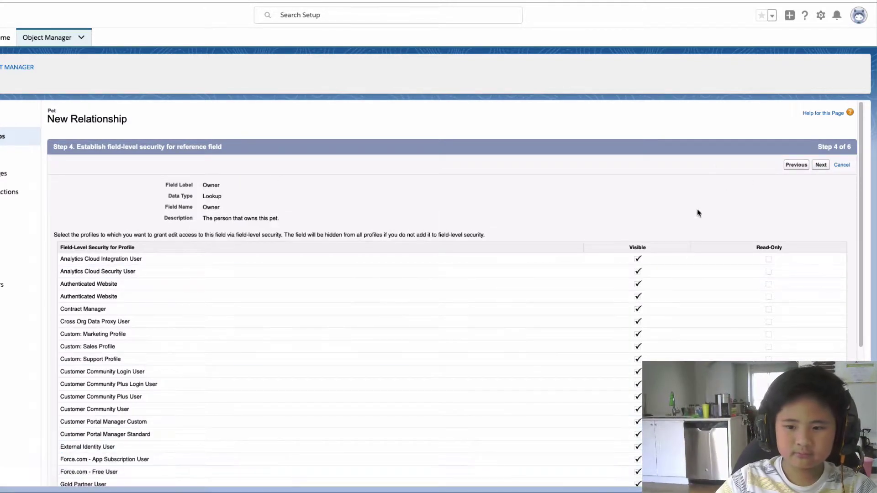
click(821, 165)
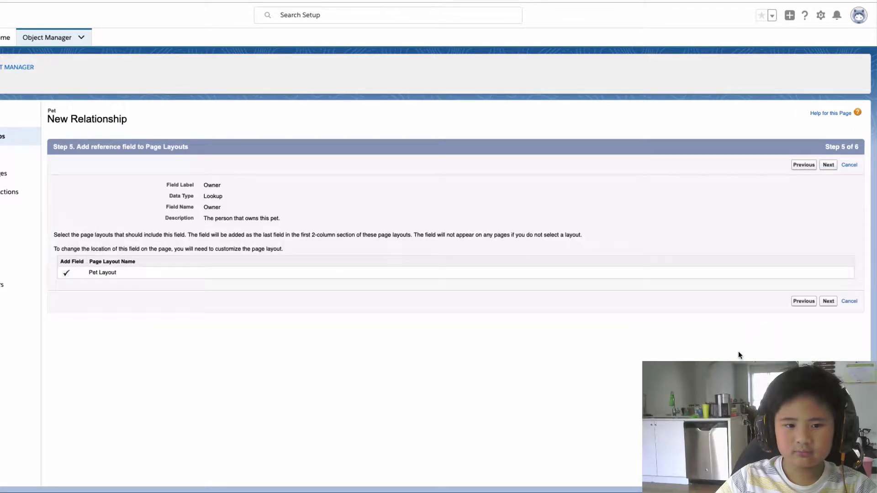
click(828, 165)
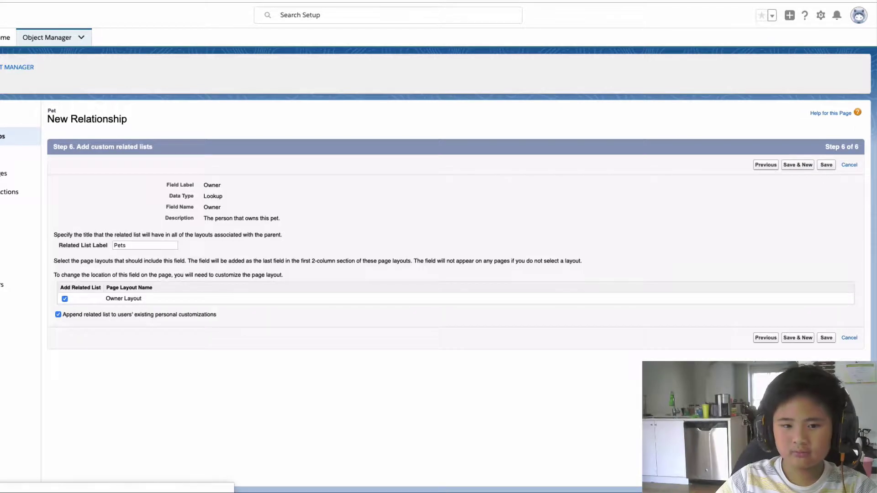
click(827, 167)
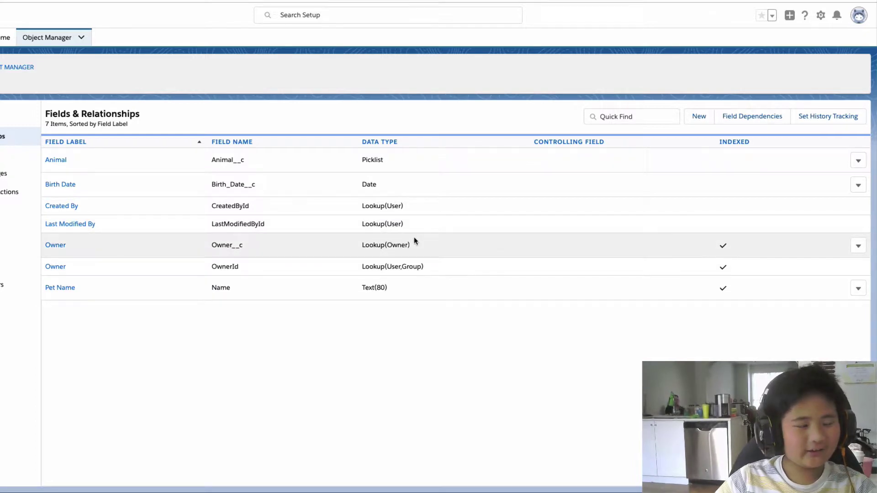
Open the App Launcher list of all apps and items.
click(492, 0)
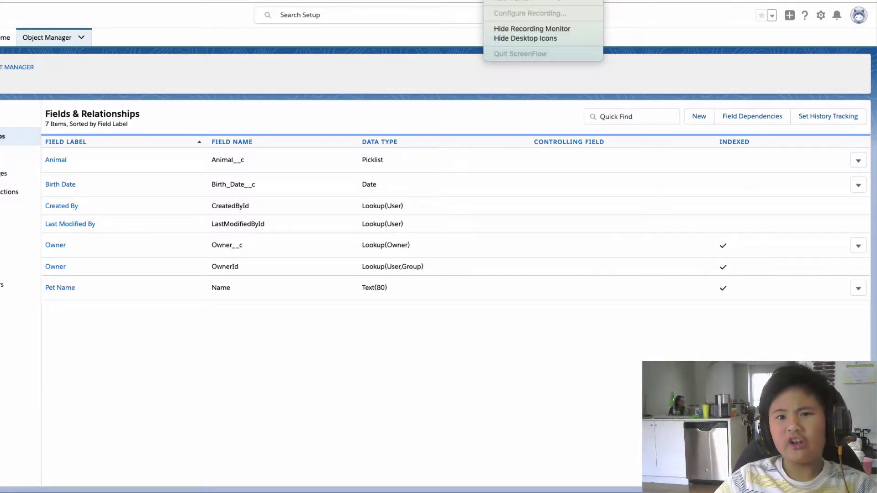
click(30, 64)
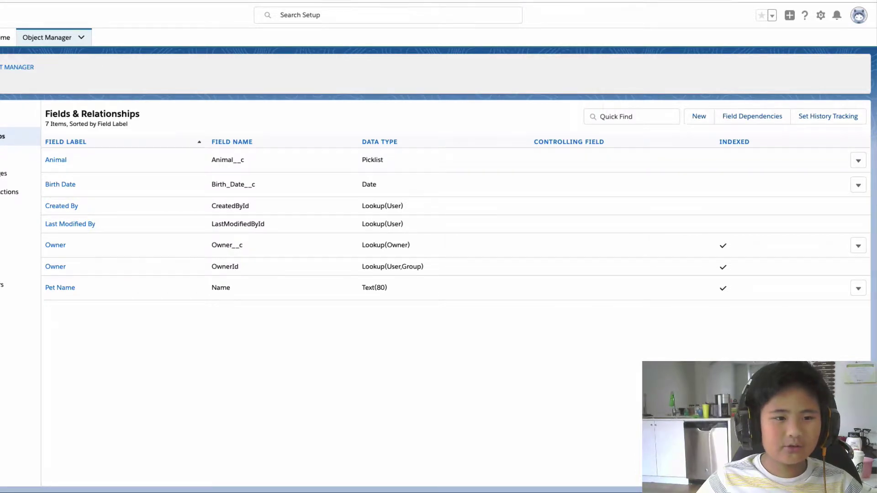
click(5, 37)
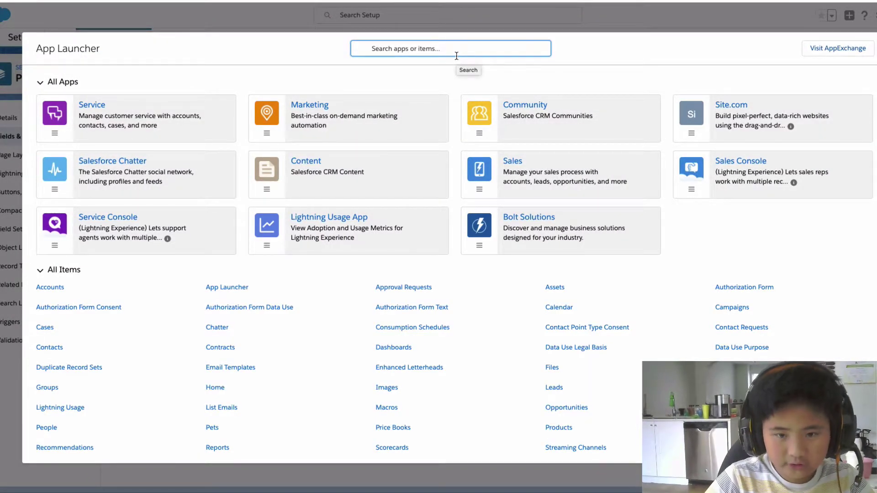
Search the App Launcher for Pets and open the Pets records list.
text(Owner)
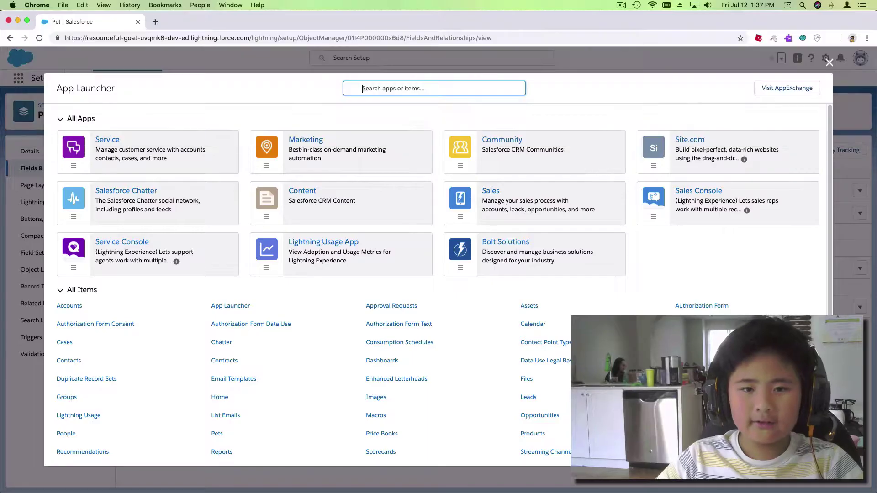
text(S)
key(BackSpace)
text(Pets)
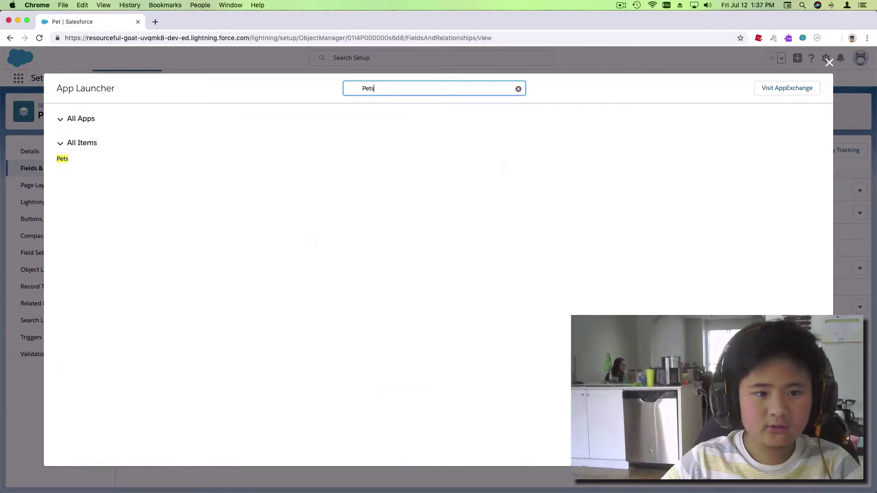
click(62, 159)
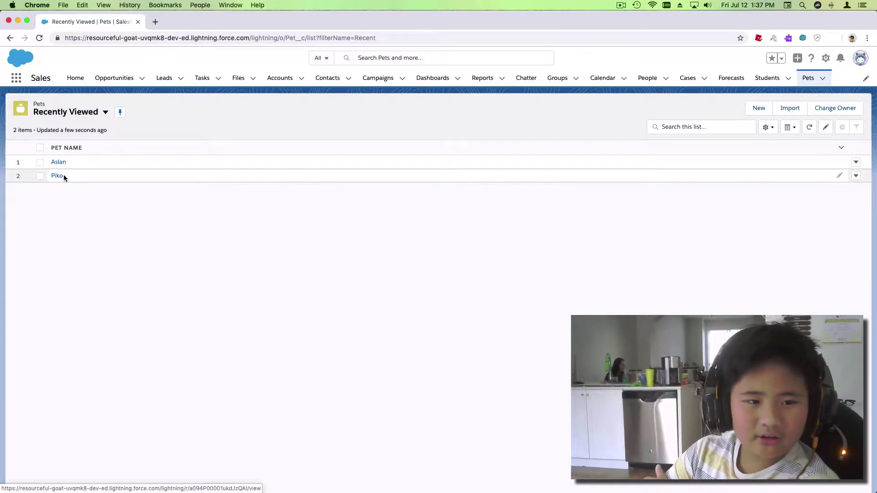
click(58, 162)
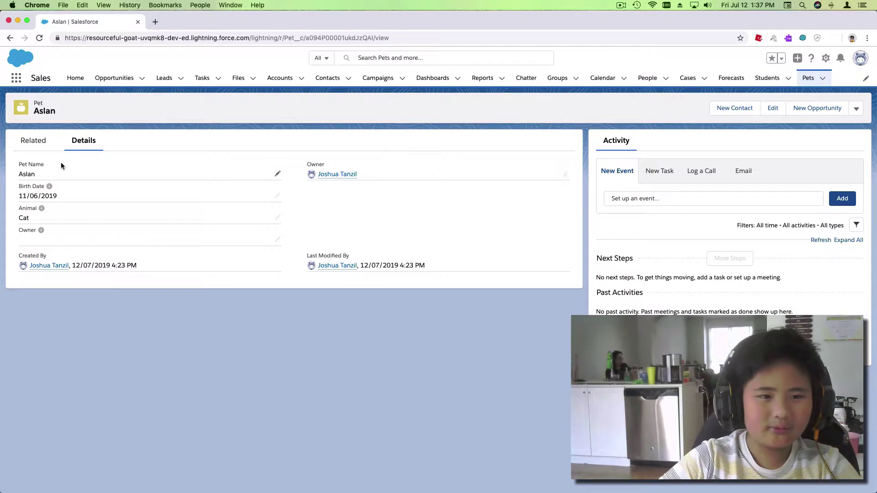
click(9, 39)
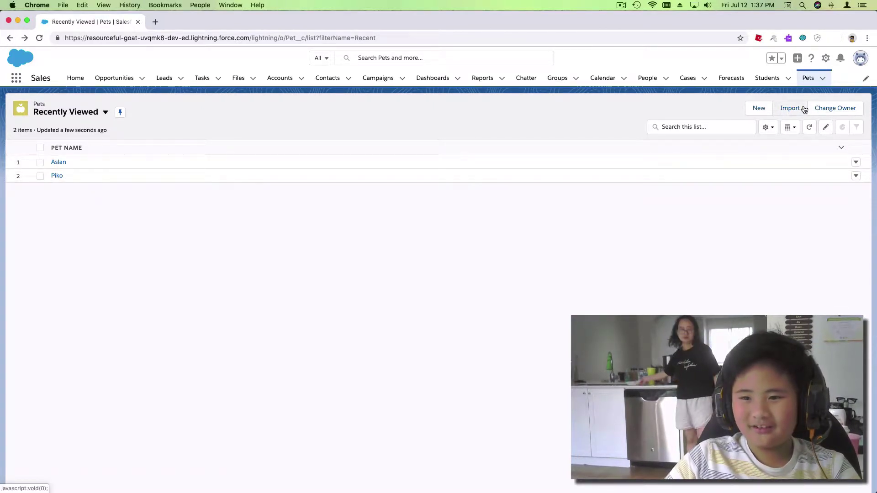
Start a new Pet named Paco and open the Birth Date calendar at 2019.
click(760, 109)
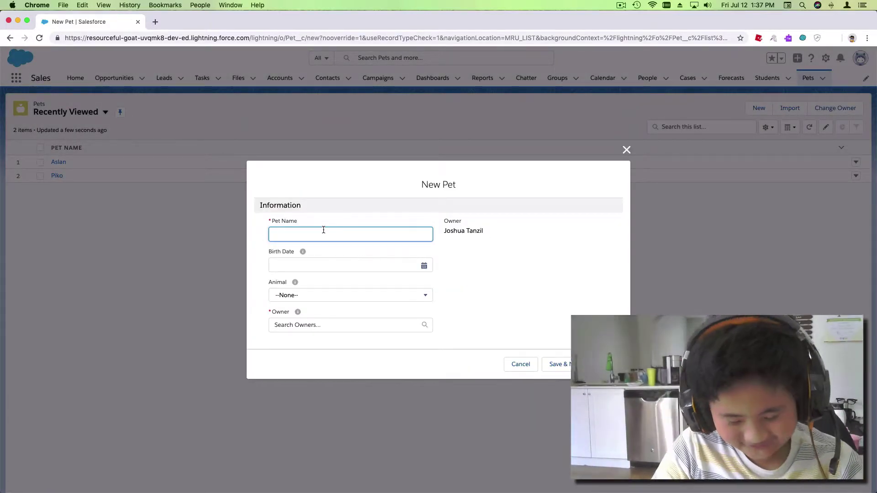
text(Pac)
click(424, 266)
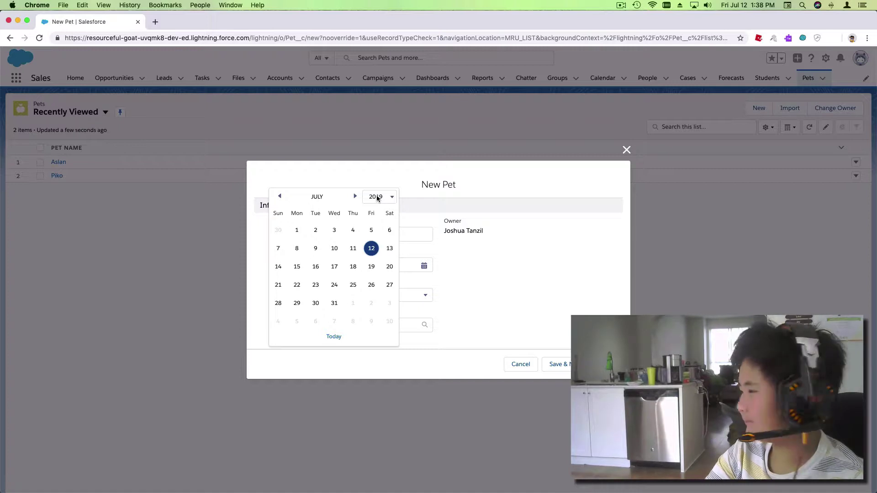
click(377, 199)
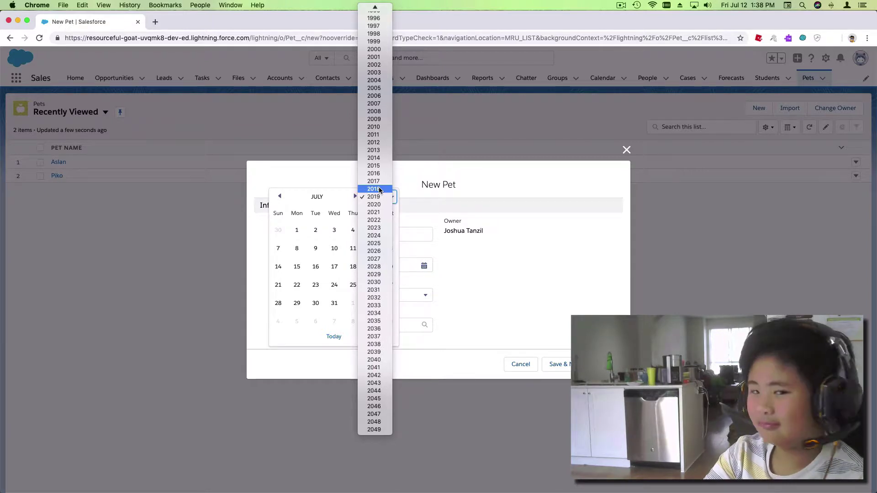
click(371, 196)
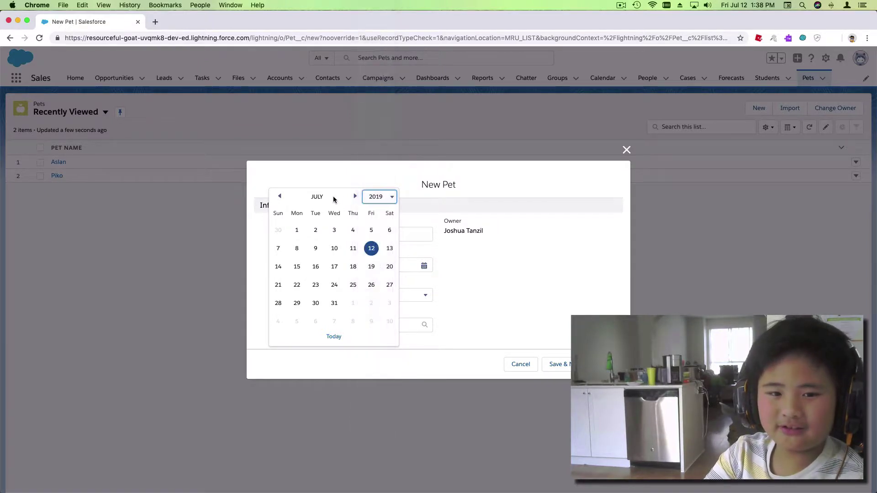
Step the calendar to May 2020 and set Paco's Birth Date to 20/05/2020.
click(356, 198)
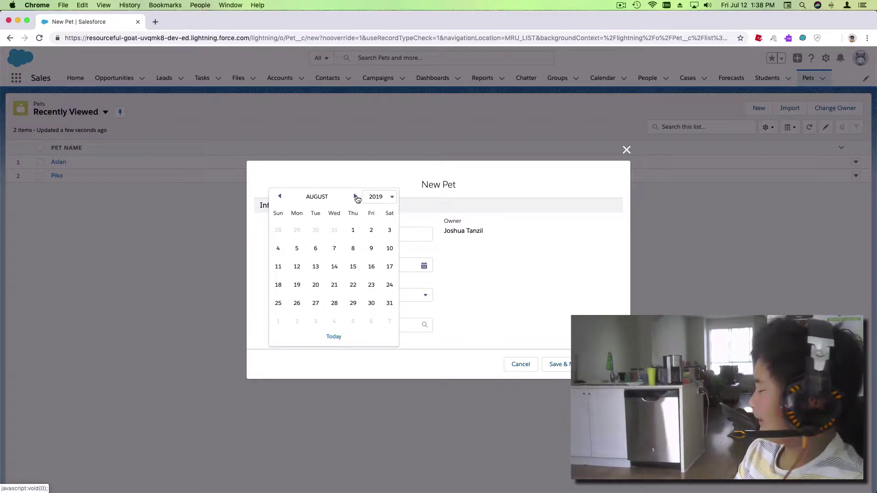
click(356, 197)
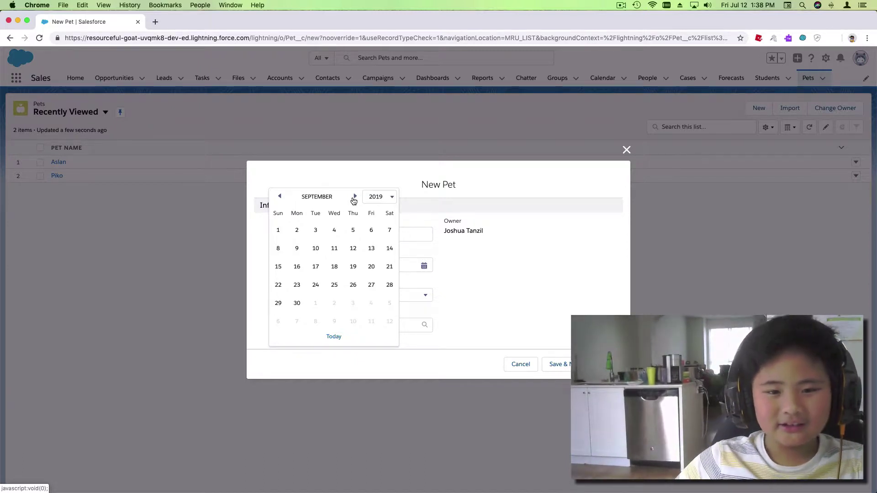
click(356, 198)
click(356, 197)
click(355, 198)
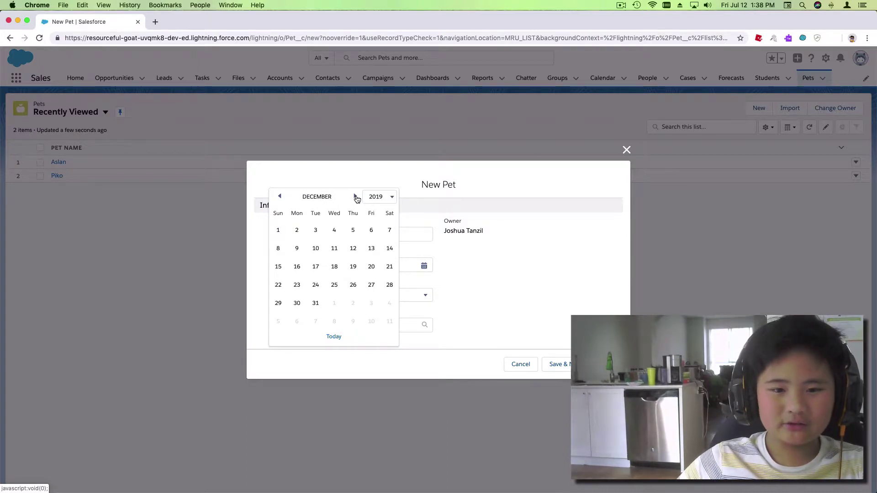
click(356, 197)
click(357, 197)
click(356, 197)
click(355, 197)
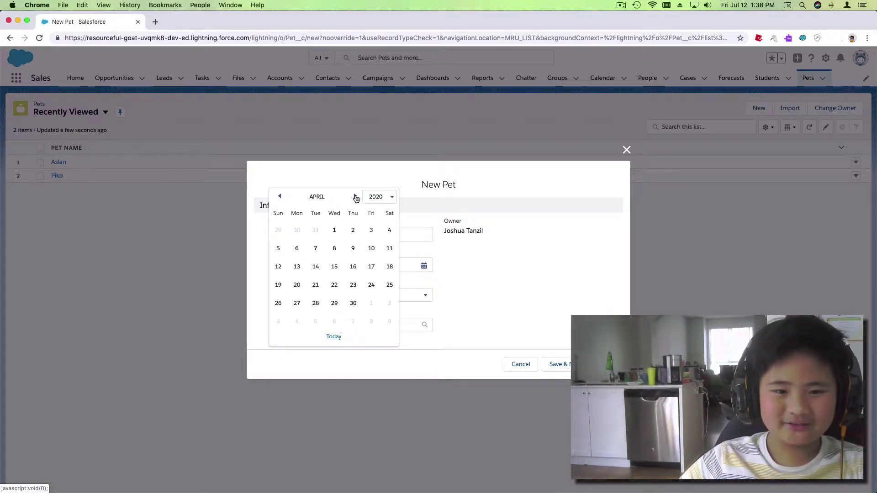
click(280, 197)
click(280, 197)
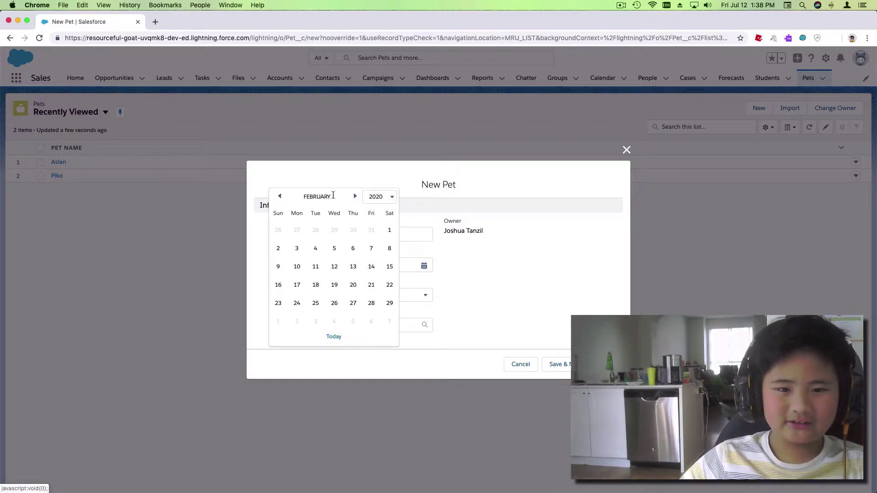
click(355, 198)
click(355, 198)
click(355, 198)
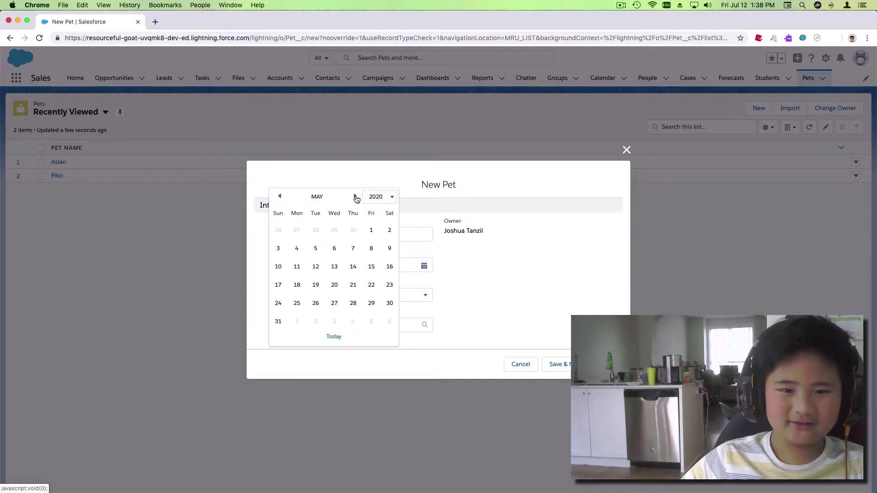
click(334, 285)
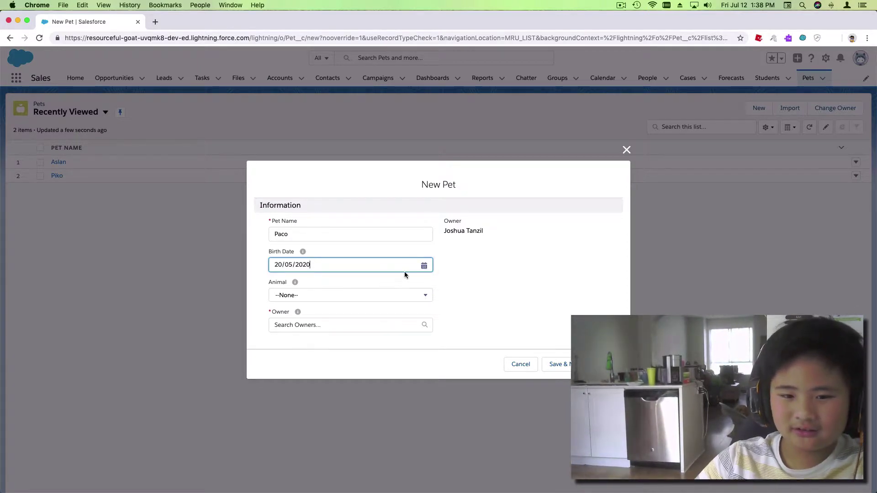
Reopen the Birth Date picker, browse the year list, and close it again.
click(426, 268)
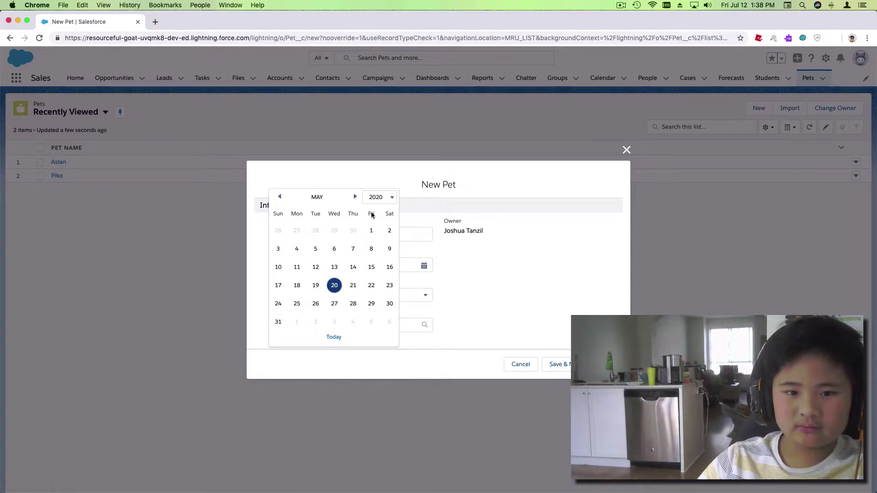
click(381, 201)
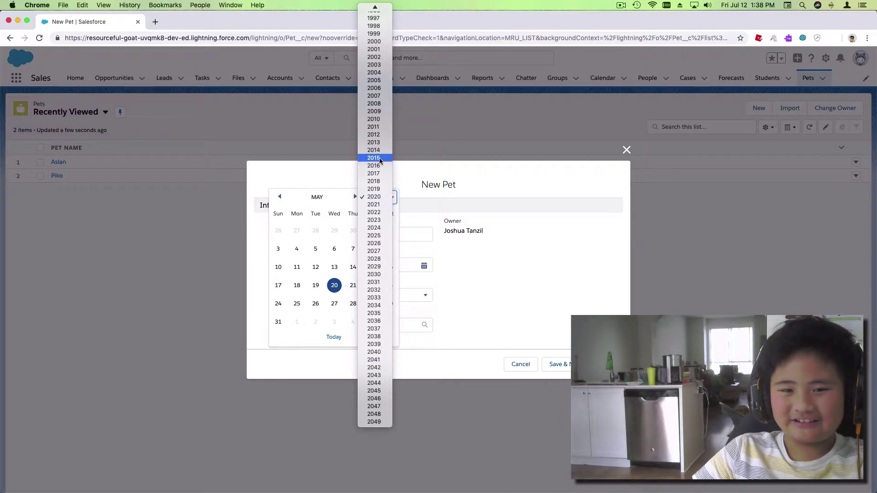
click(387, 157)
click(499, 336)
Set Animal to Dog and start a new Owner from the Owner lookup.
click(293, 296)
click(288, 259)
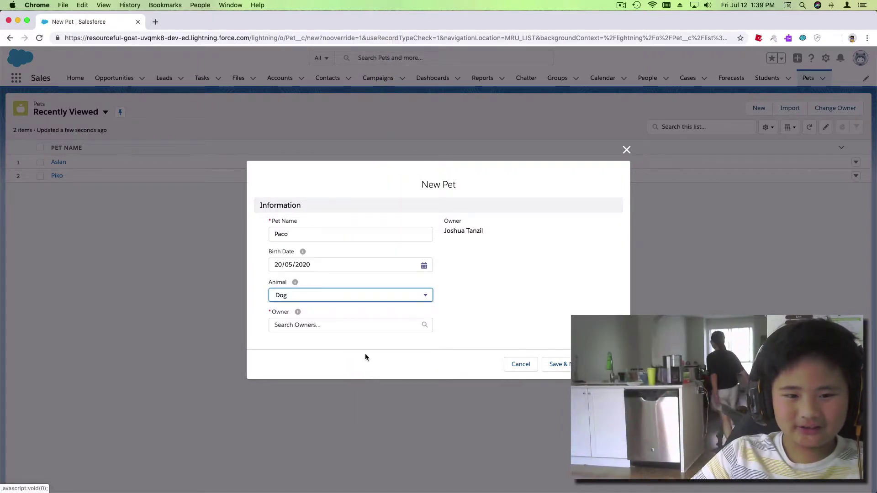
click(362, 329)
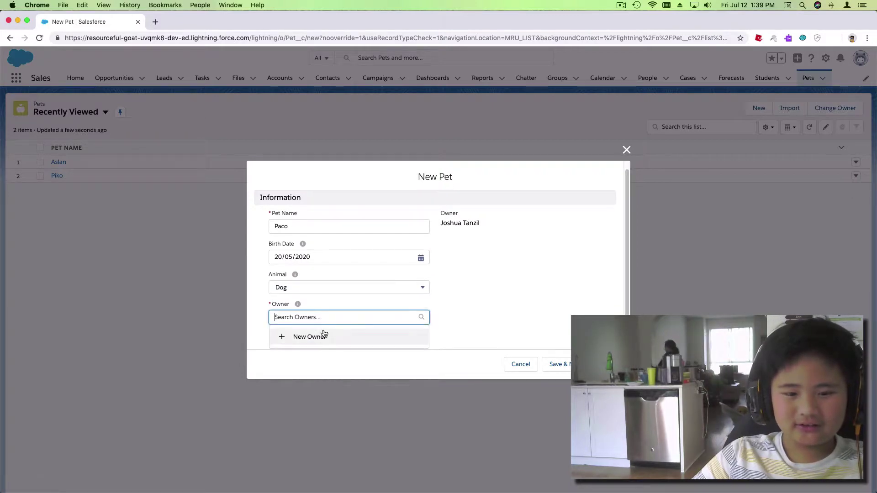
click(318, 337)
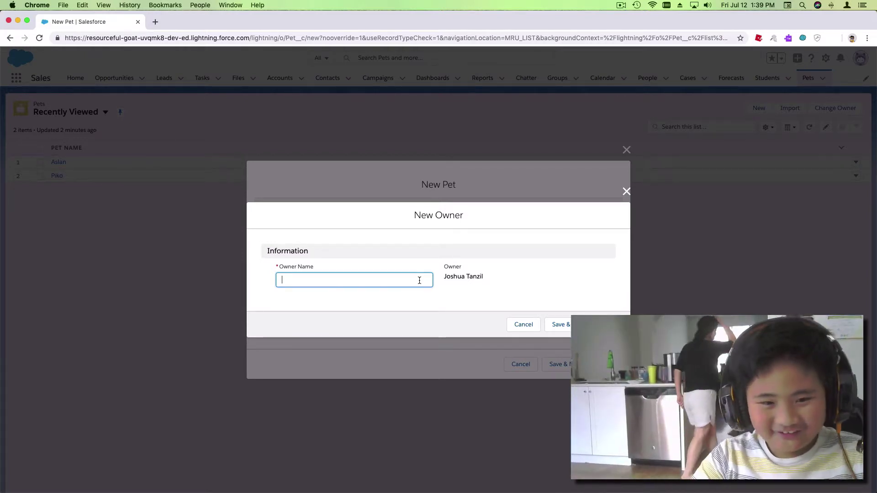
Create the new owner with the owner's name and save Paco linked to it.
text(Aw)
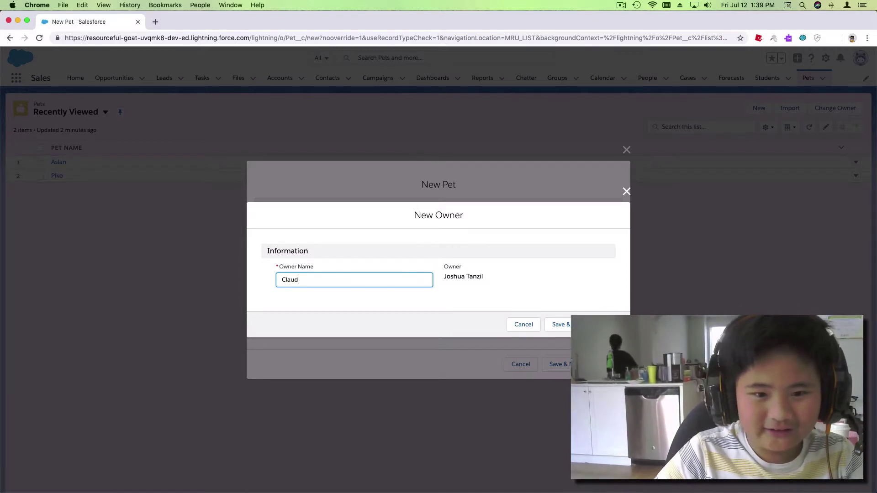
click(558, 324)
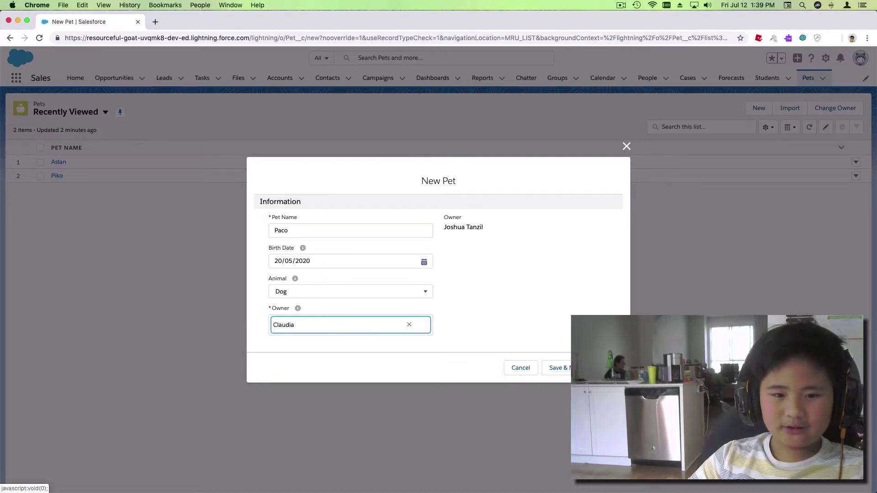
click(610, 367)
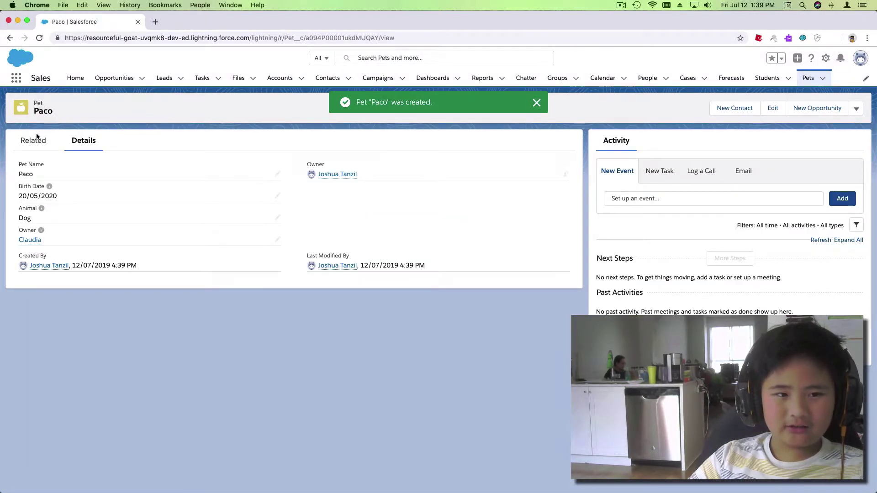
Start editing Paco's Owner field, then cancel to discard the change.
click(34, 140)
click(84, 141)
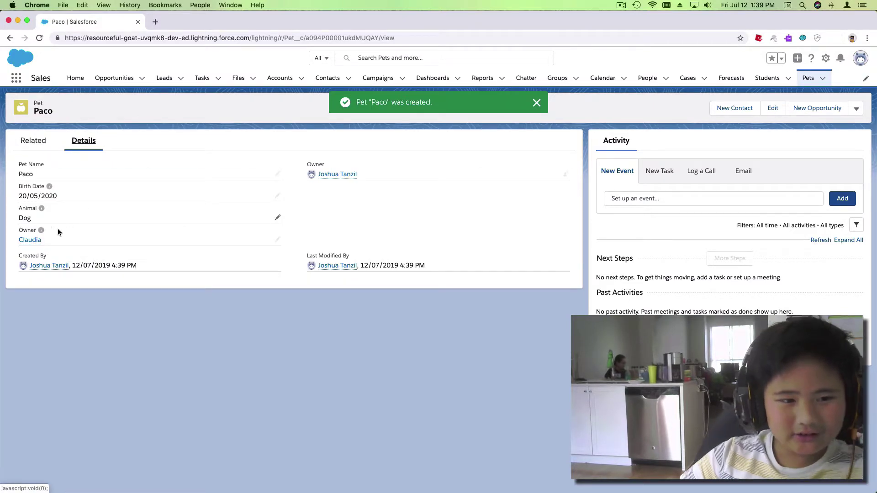
drag(49, 239, 17, 240)
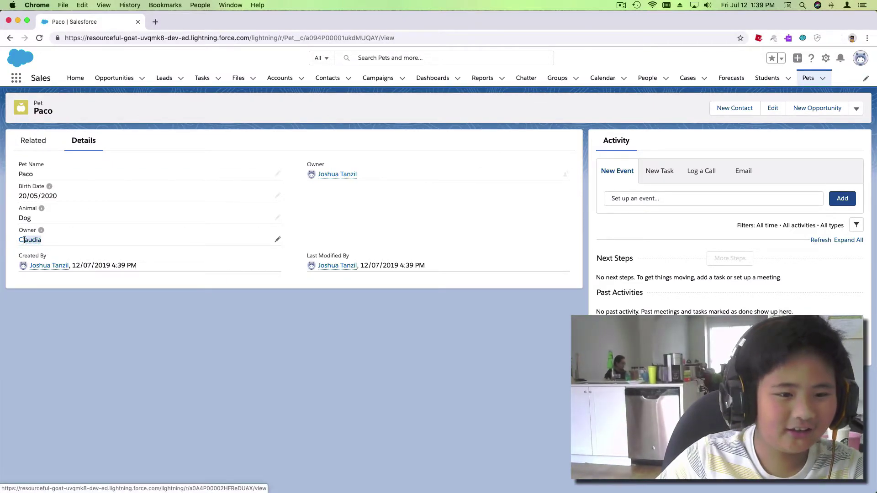
click(225, 229)
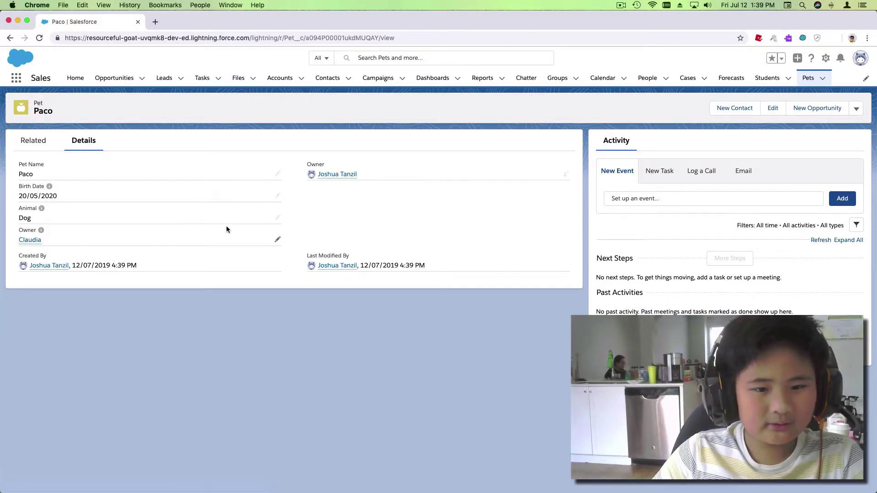
click(277, 239)
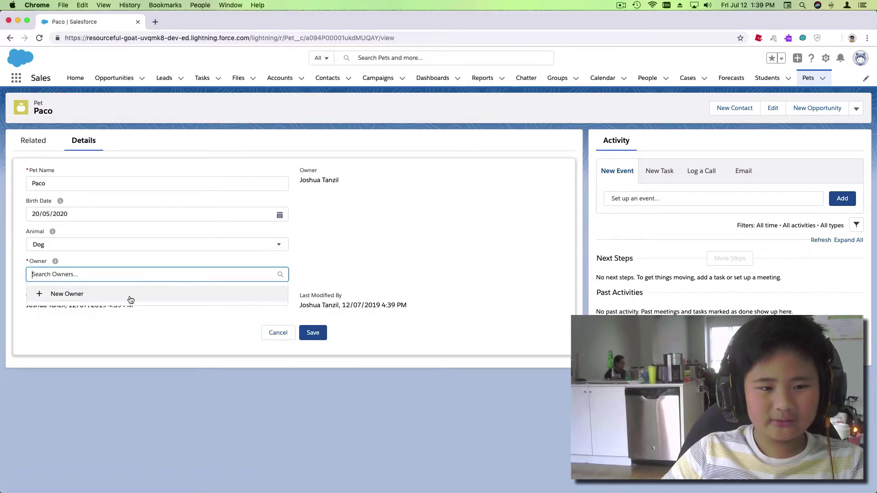
click(281, 333)
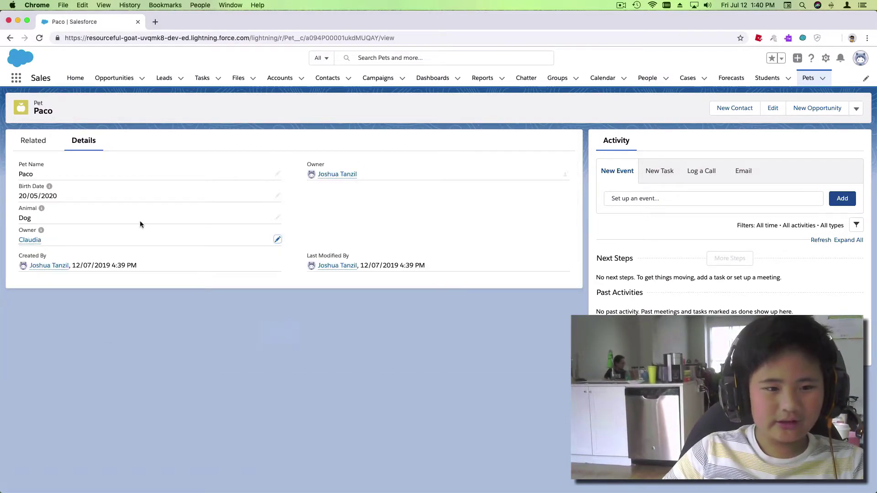
Return to the Pets list, close the New Pet form, and reload the page.
click(10, 38)
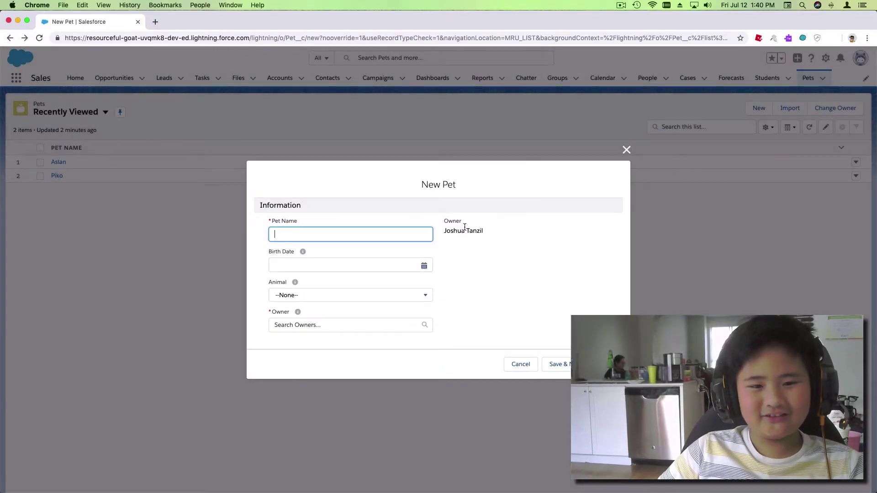
click(627, 149)
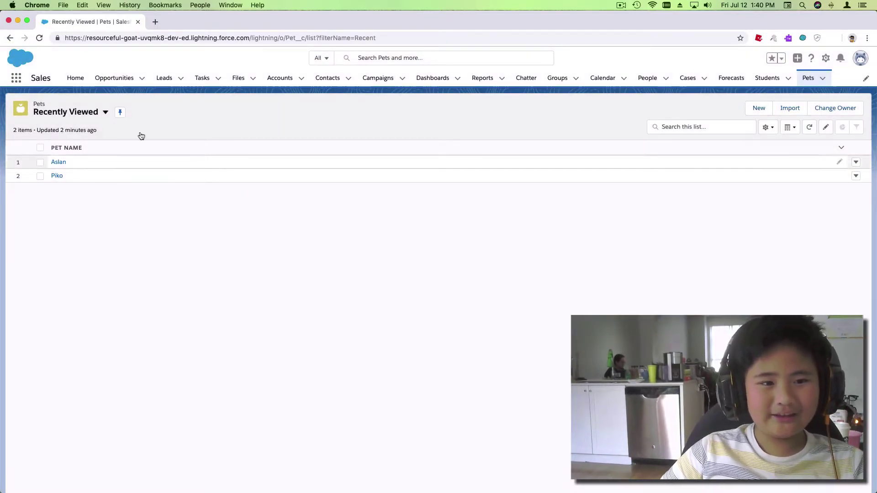
click(25, 38)
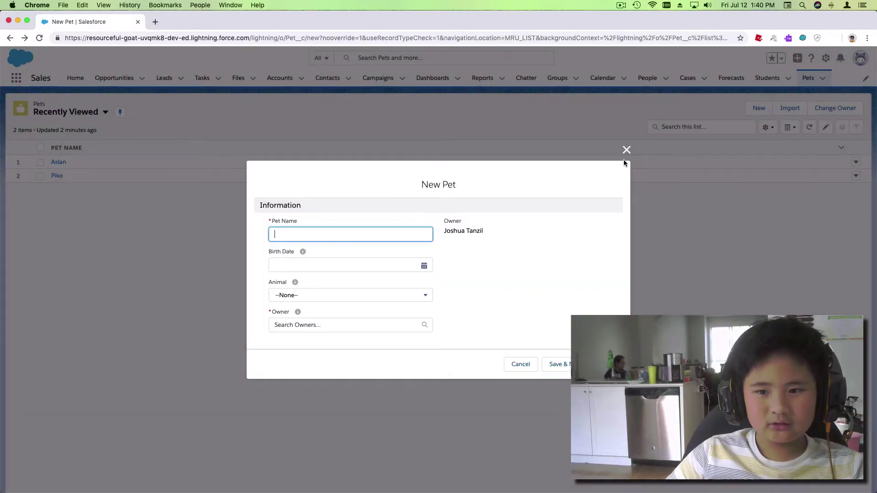
click(626, 150)
click(704, 35)
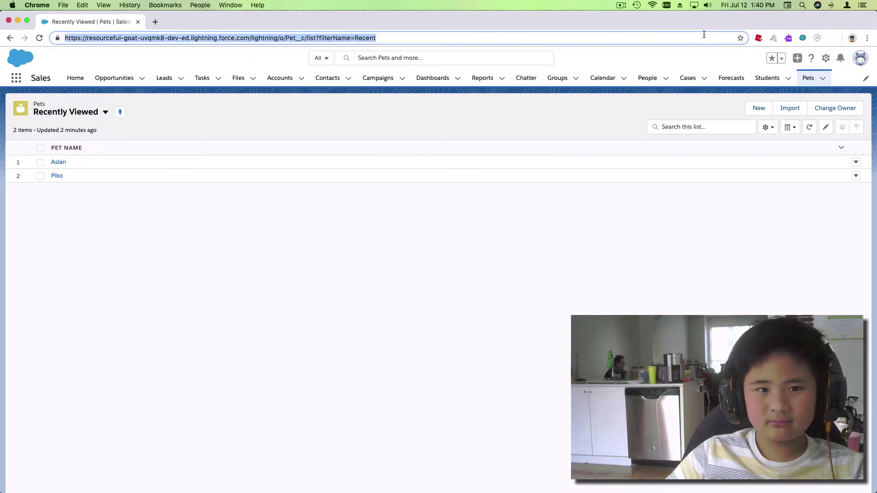
key(Return)
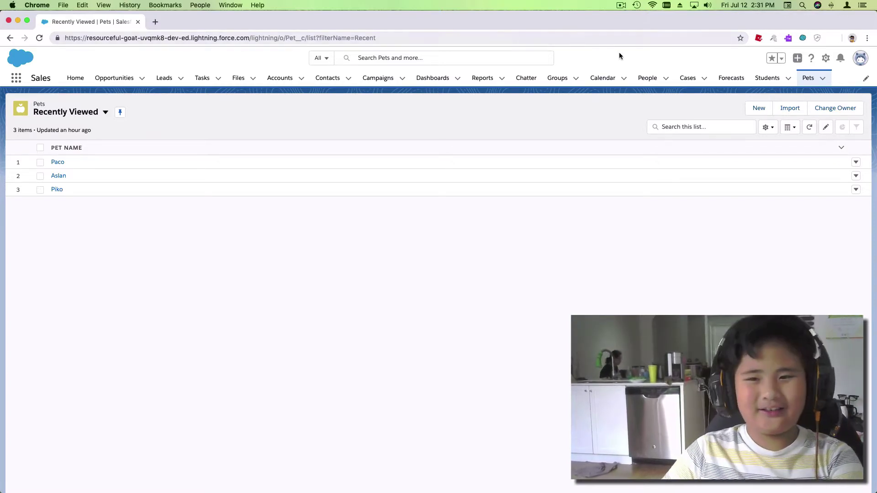
Open Paco's pet record and go back to the Pets list.
click(628, 38)
click(582, 114)
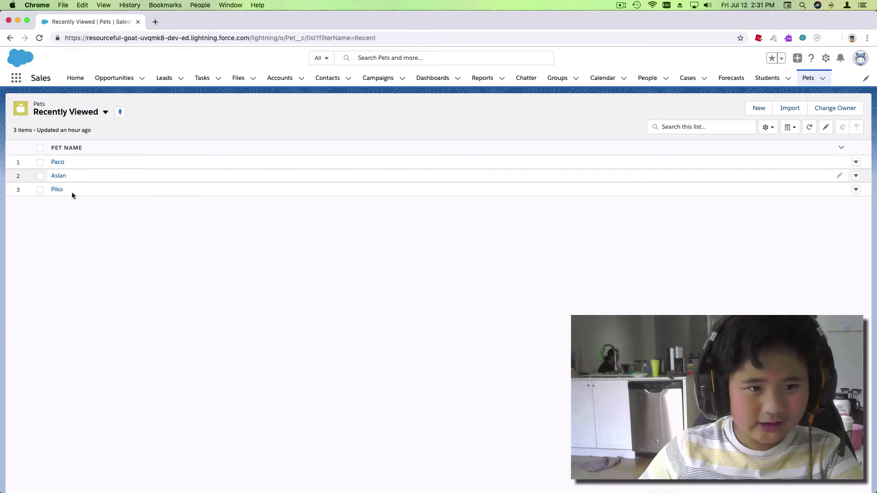
click(55, 162)
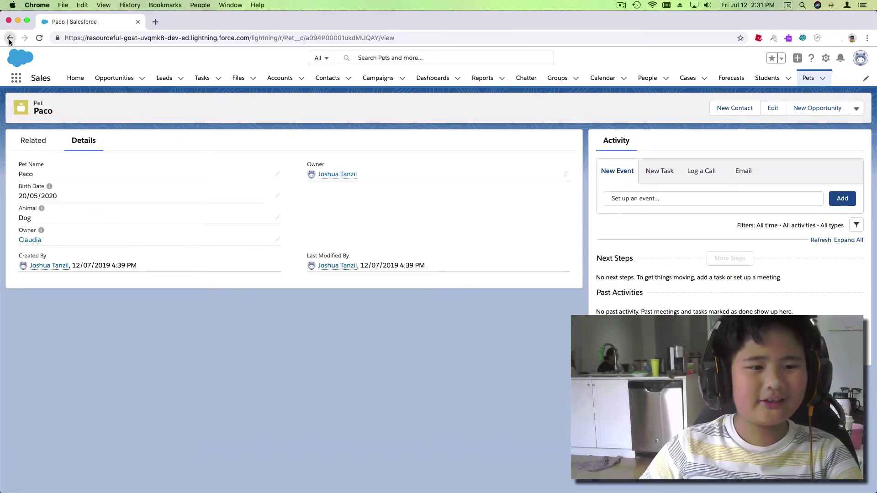
click(10, 38)
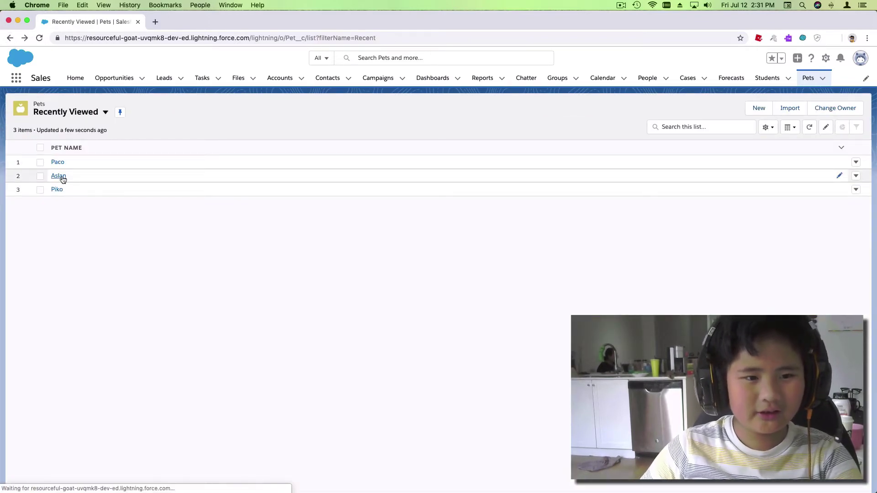
Open Aslan's record and start editing its empty Owner field.
click(60, 176)
mouse_move(45, 227)
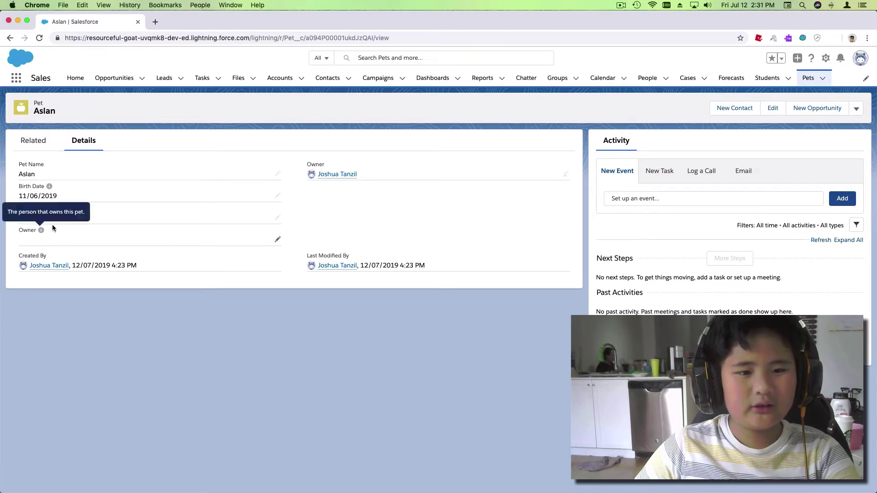
click(278, 239)
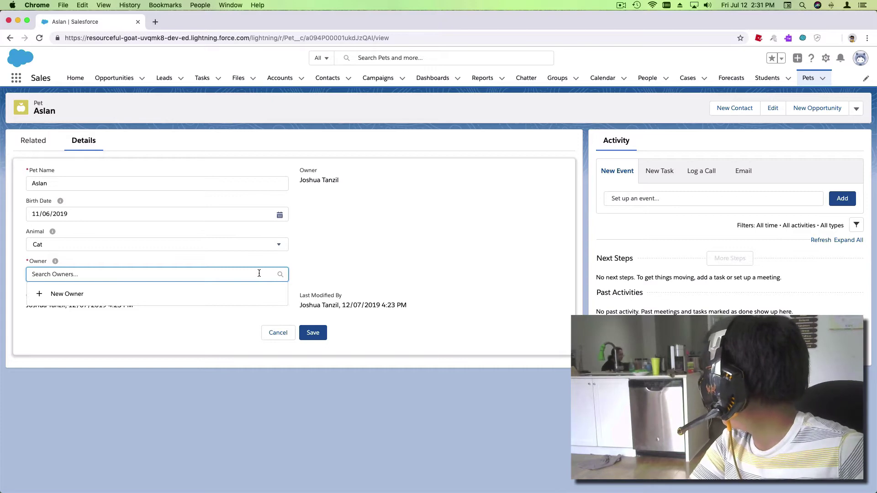
Search the Owner lookup for the owner's first name.
text(J)
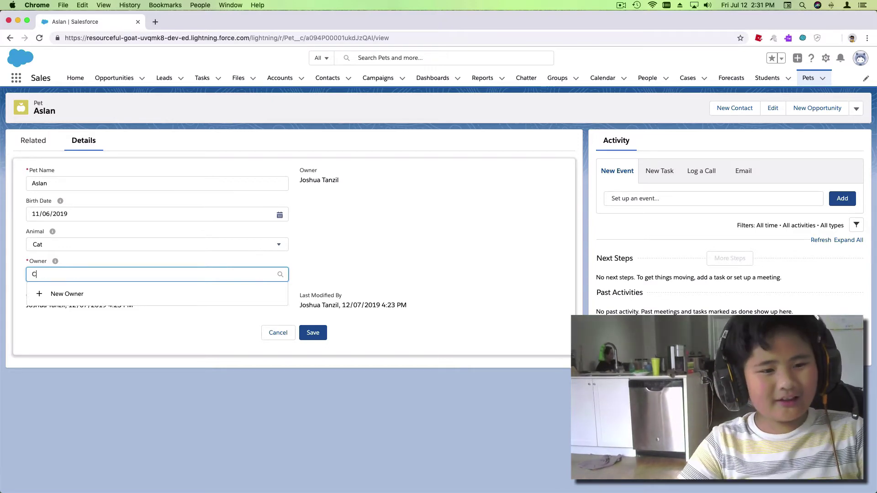
key(BackSpace)
text(J)
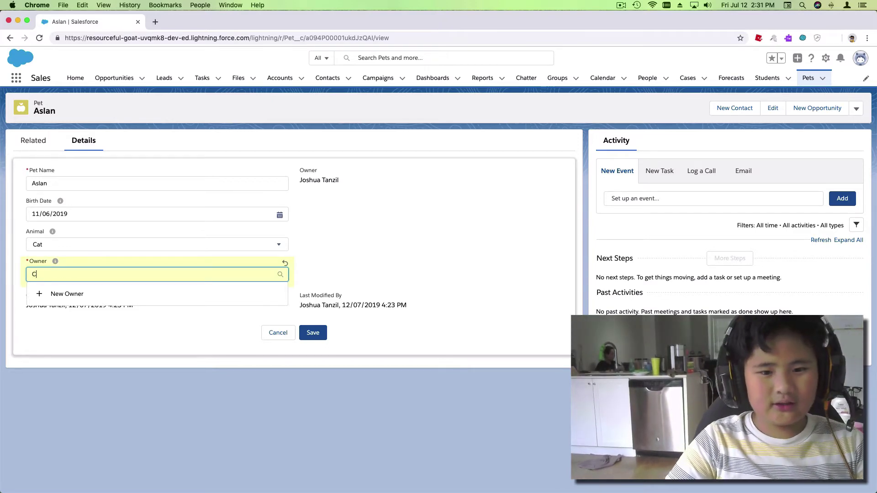
key(BackSpace)
text(Jimmu)
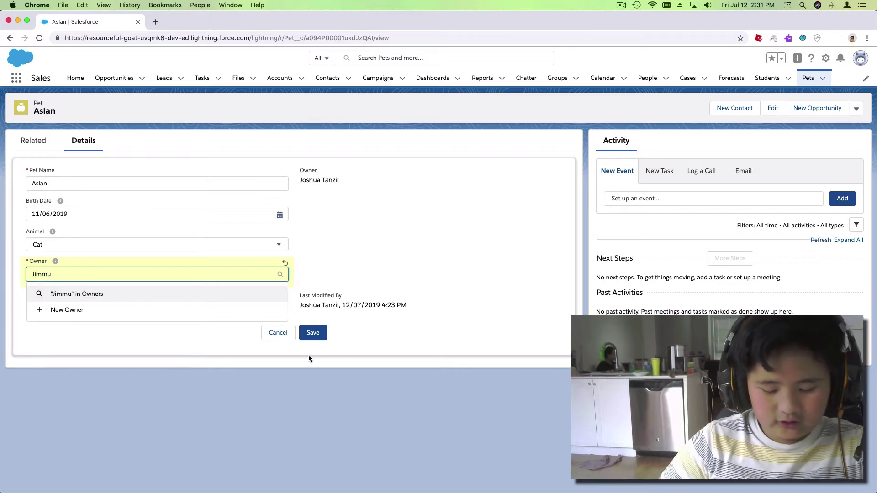
key(BackSpace)
text(y)
click(339, 339)
click(183, 274)
Create a new owner with the owner's full name, save Aslan, and return to Pets.
click(128, 310)
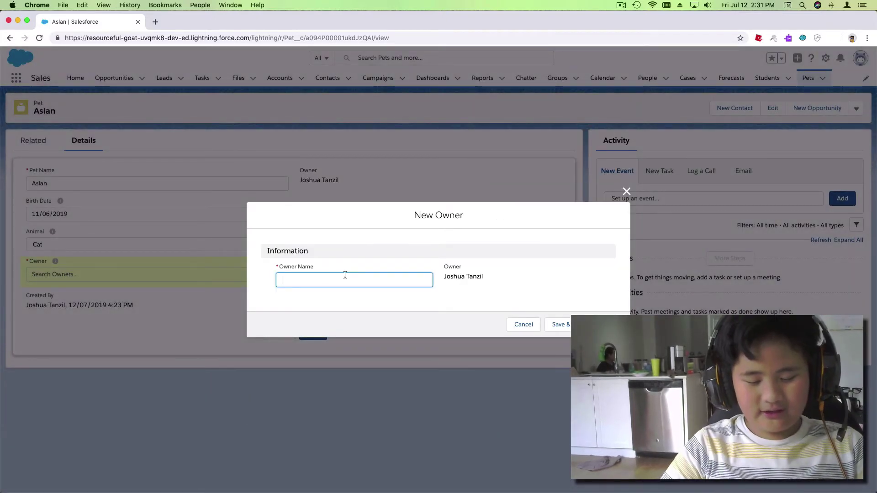
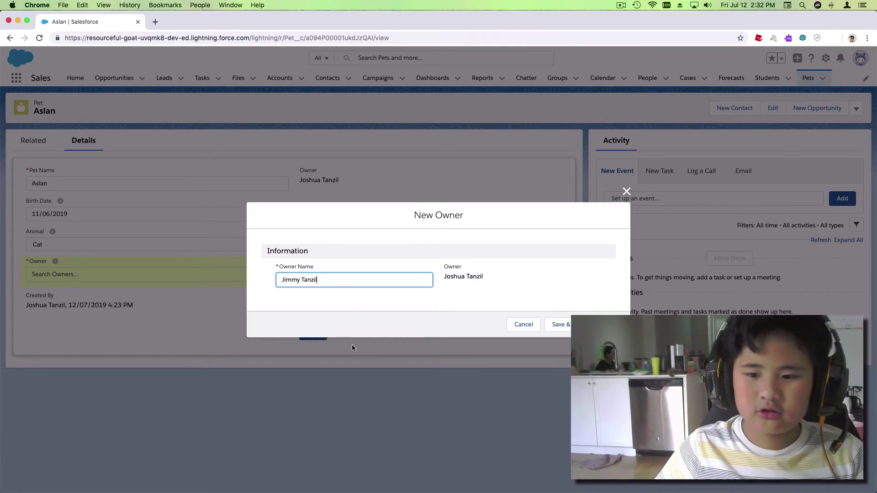
click(608, 324)
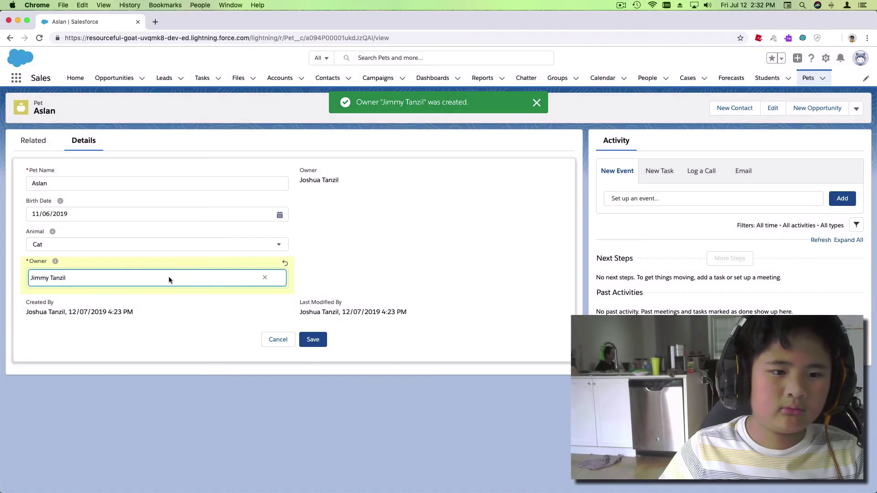
click(313, 346)
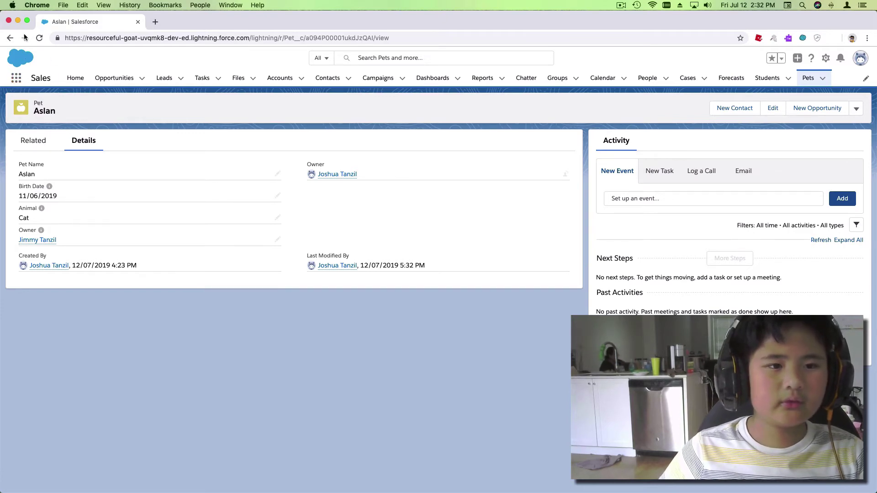
click(10, 38)
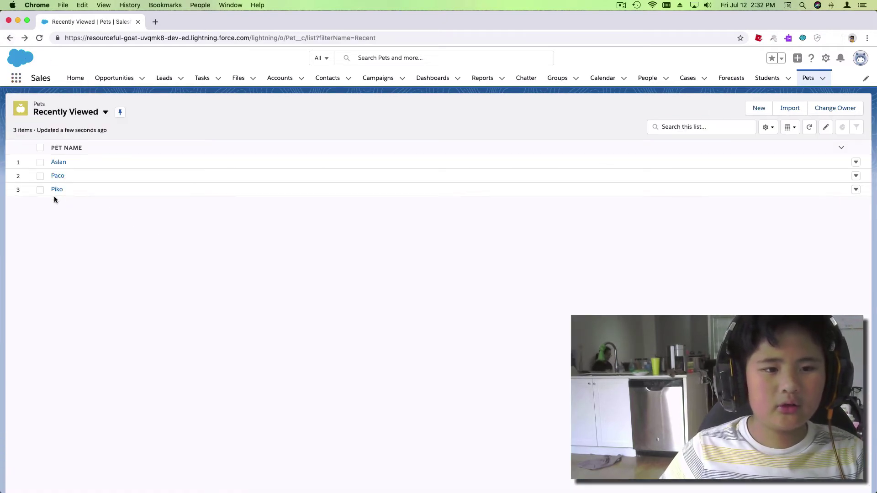
Open Piko and fill its Owner lookup with the newly created owner from search.
click(56, 190)
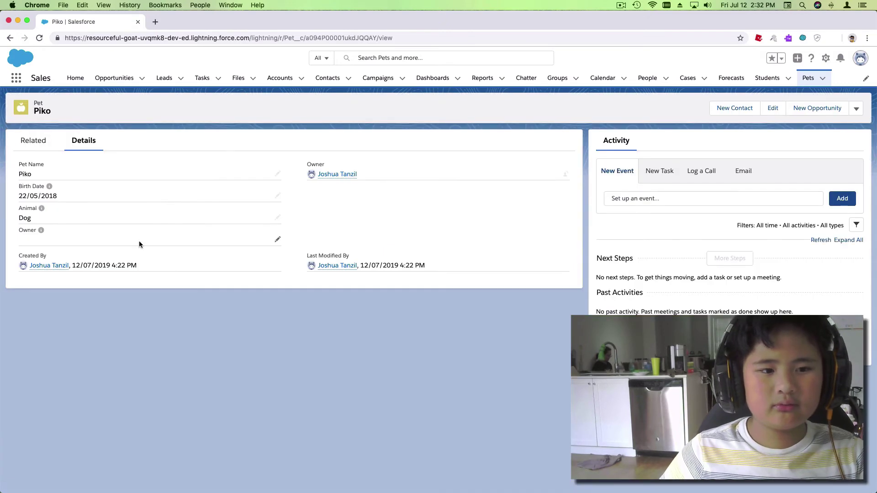
click(276, 242)
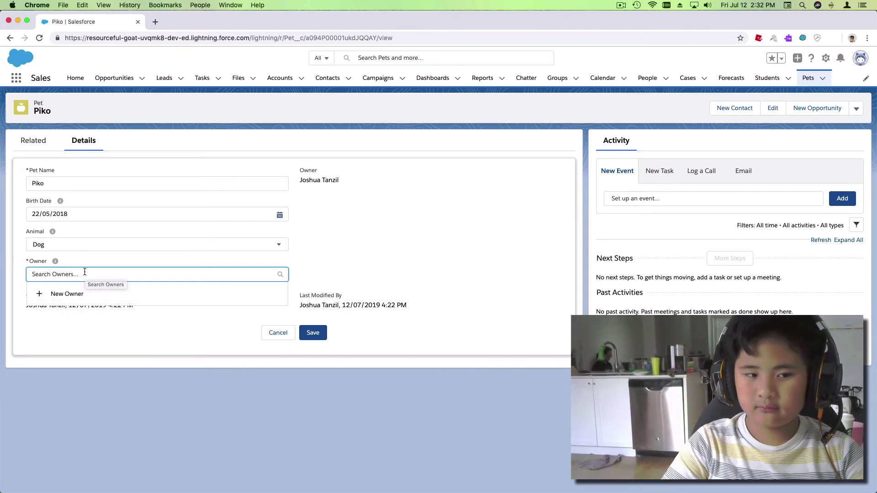
text(J)
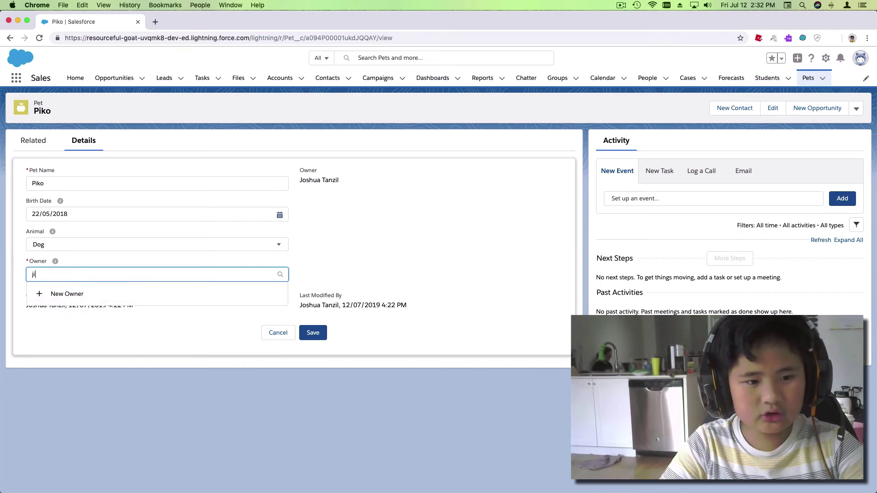
key(BackSpace)
text(Ji)
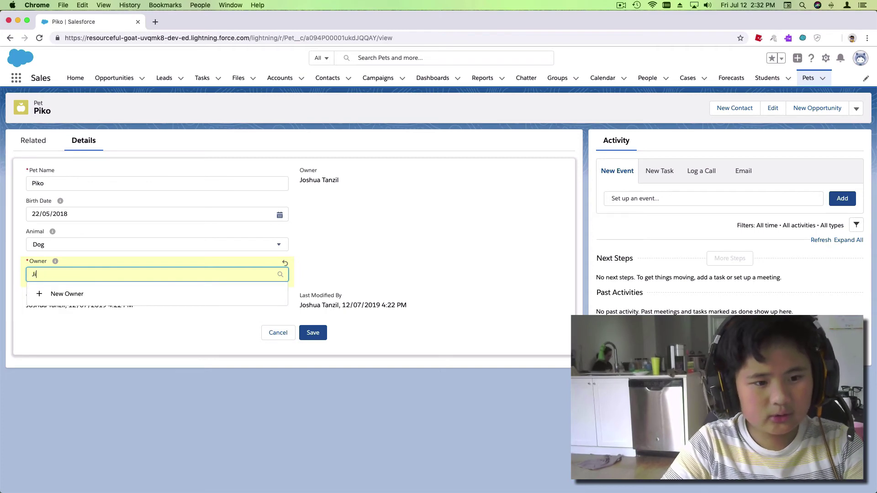
text(mmy)
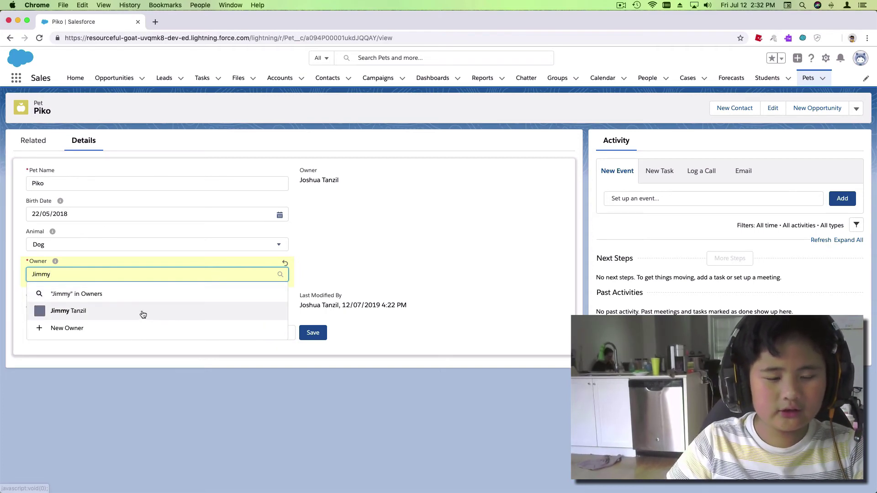
click(139, 311)
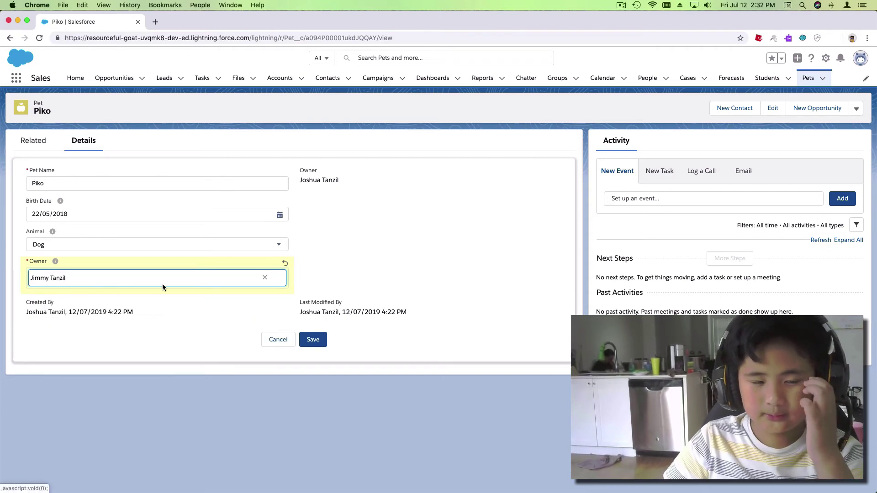